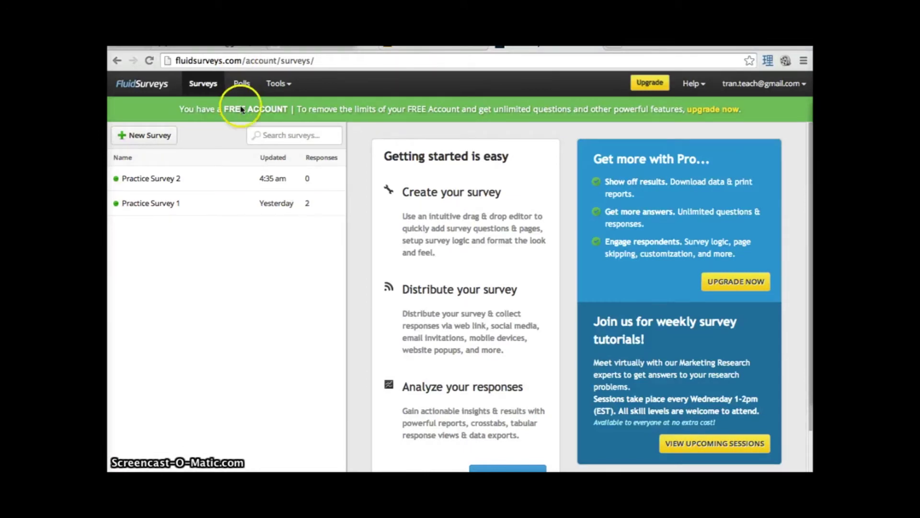
# - Create a new blank survey named "Company X" with English as the default language
pyautogui.click(152, 138)
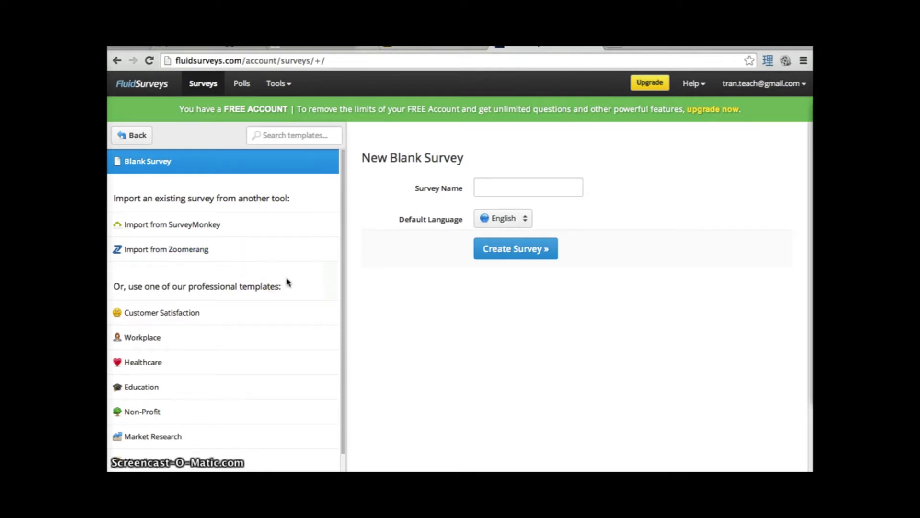
pyautogui.click(511, 181)
pyautogui.write('Co')
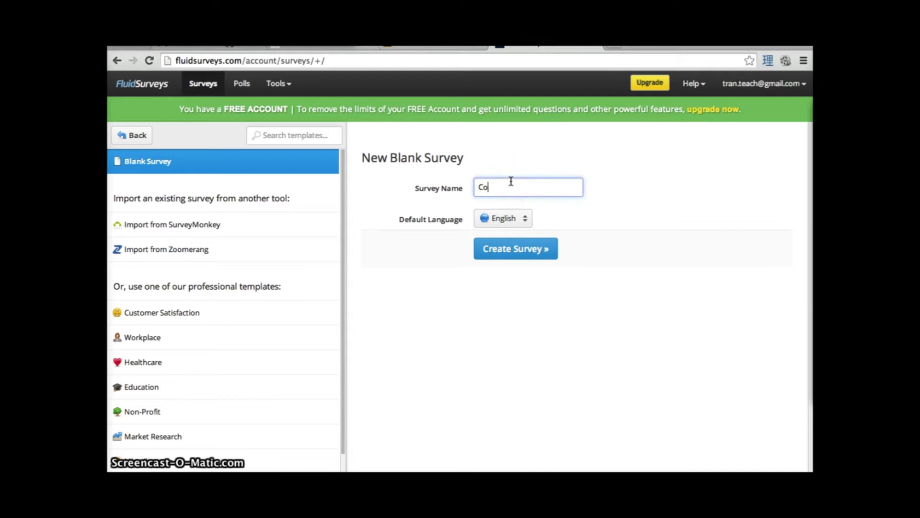
pyautogui.write('mpany X')
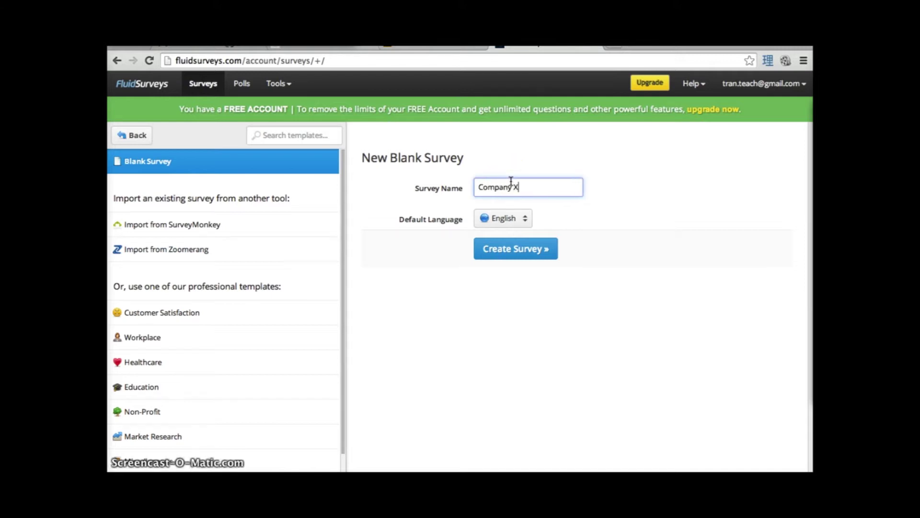
pyautogui.click(523, 254)
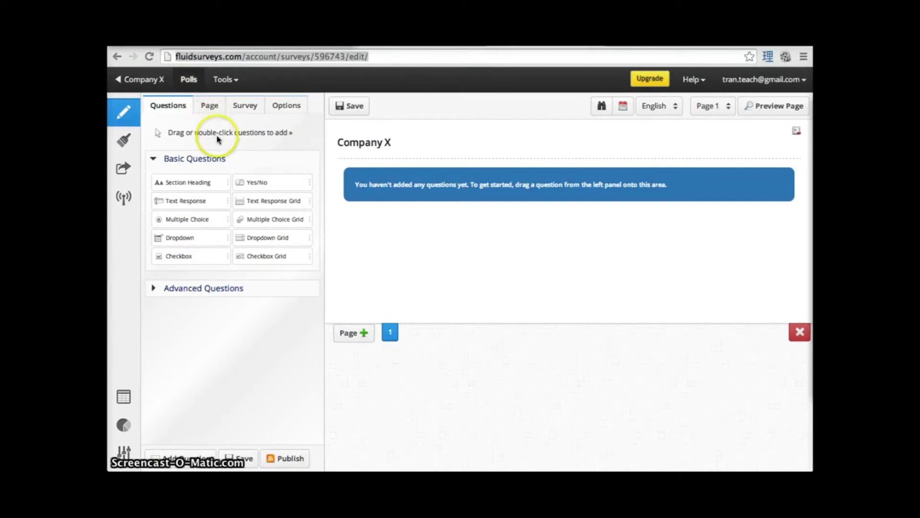
pyautogui.click(154, 289)
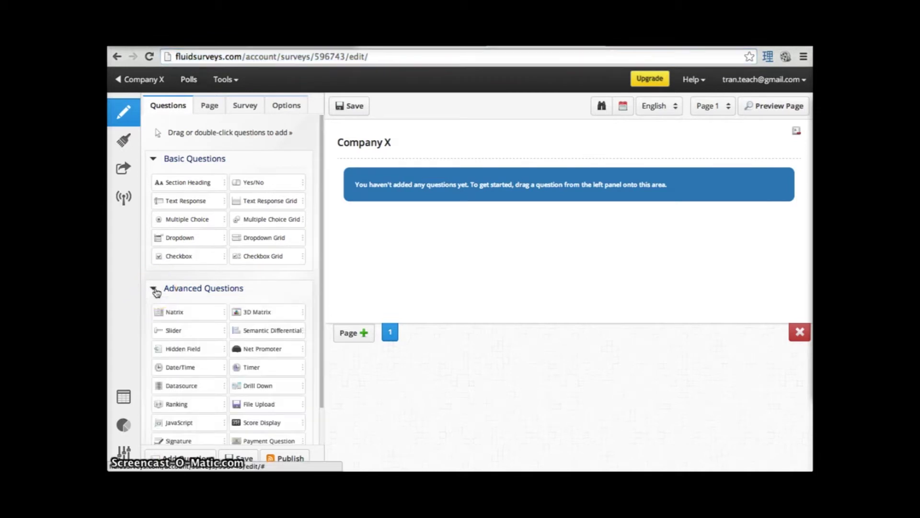
pyautogui.click(155, 289)
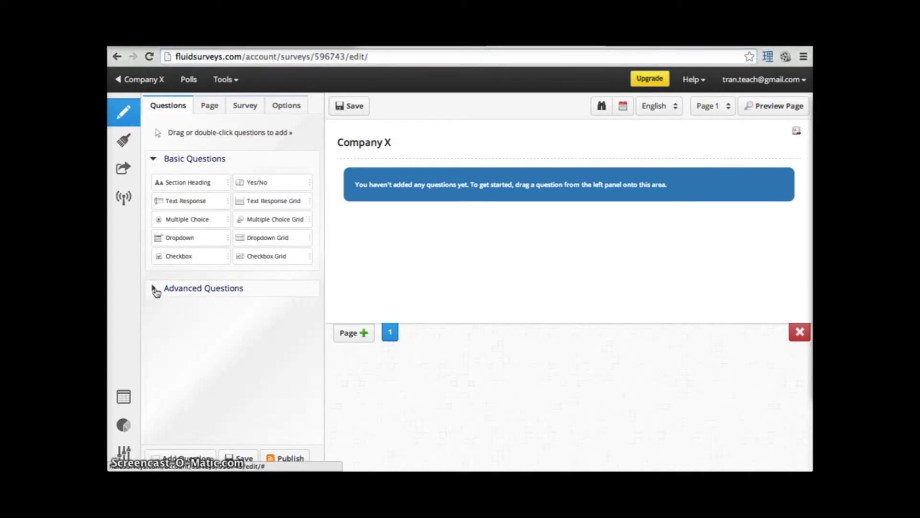
pyautogui.click(263, 158)
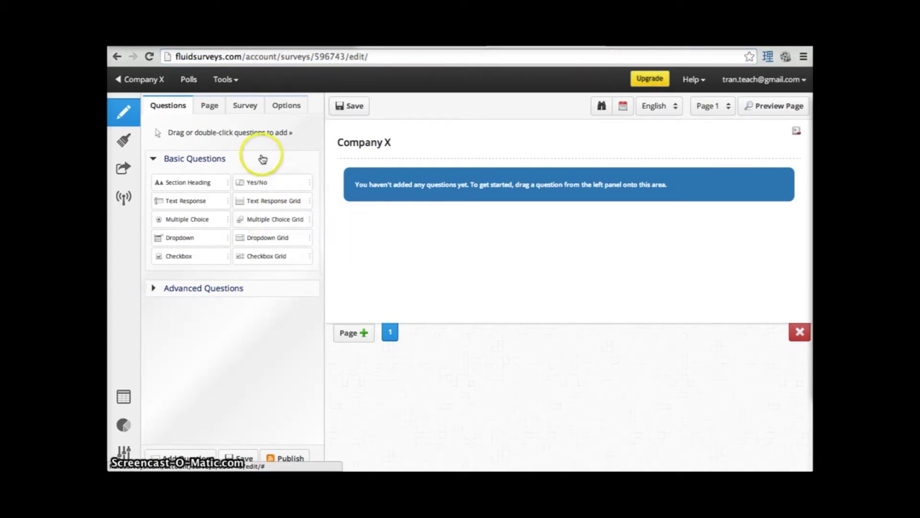
# - Add a Yes/No question to the page, titled "Have you ever been employed by Company X in the past?"
pyautogui.moveTo(263, 181); pyautogui.dragTo(468, 187)
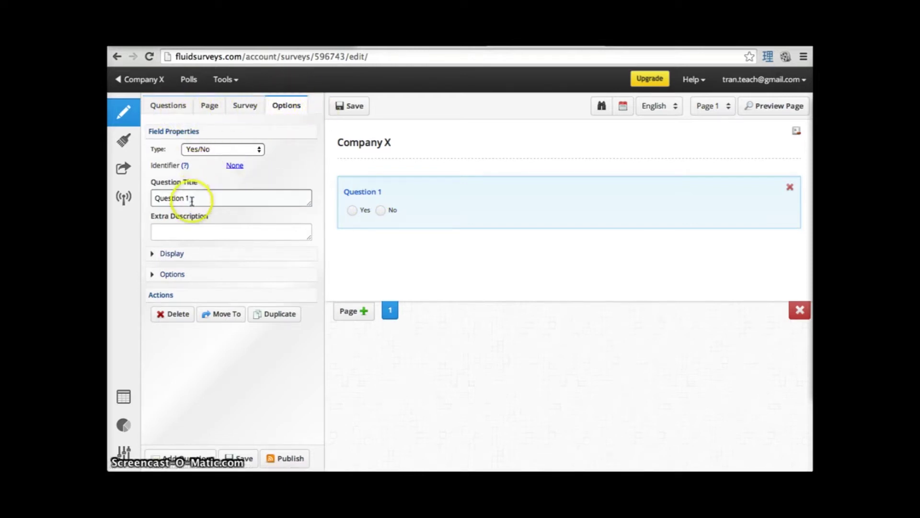
pyautogui.click(222, 149)
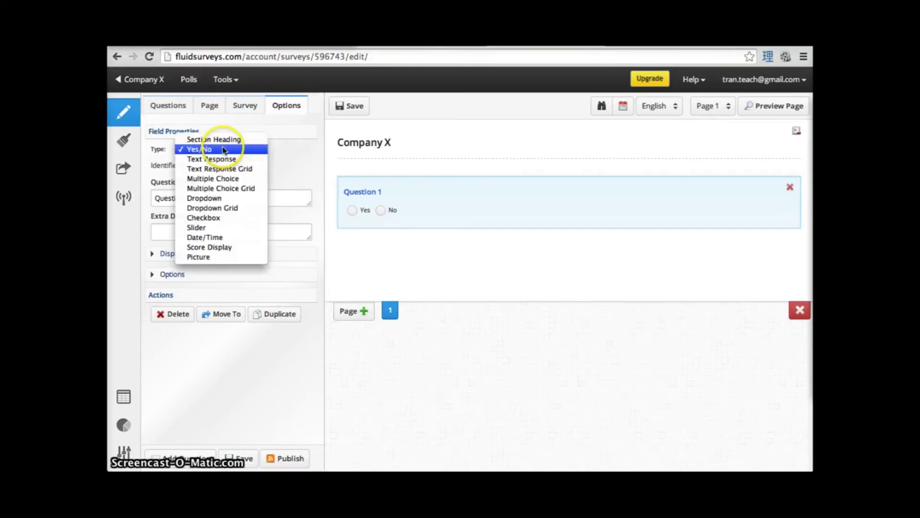
pyautogui.click(226, 148)
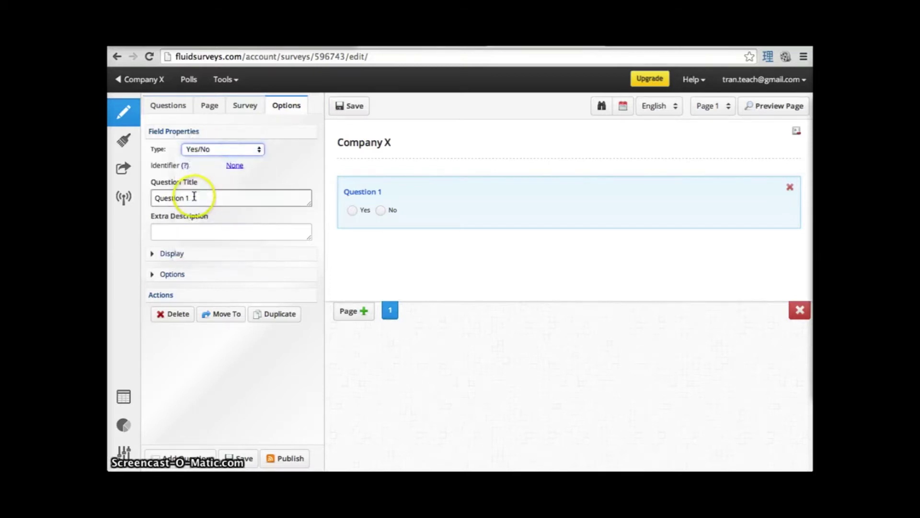
pyautogui.tripleClick(195, 197)
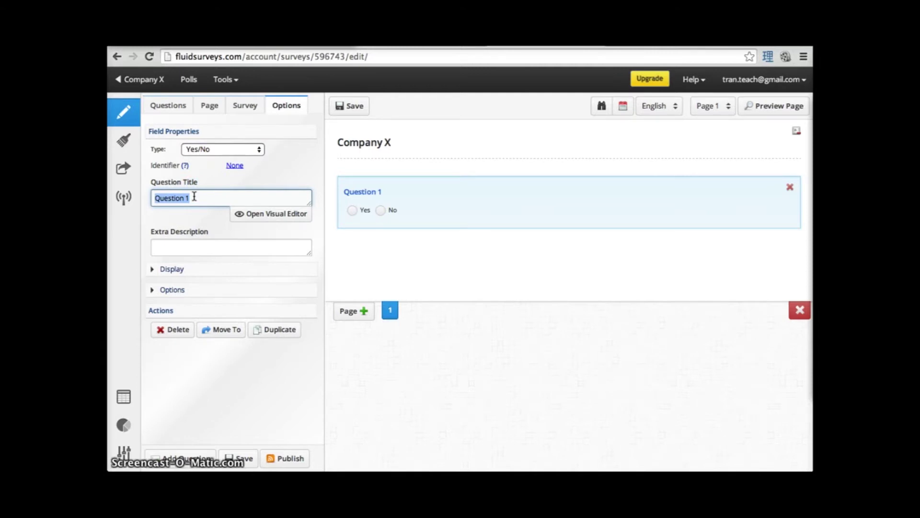
pyautogui.write('Have yo')
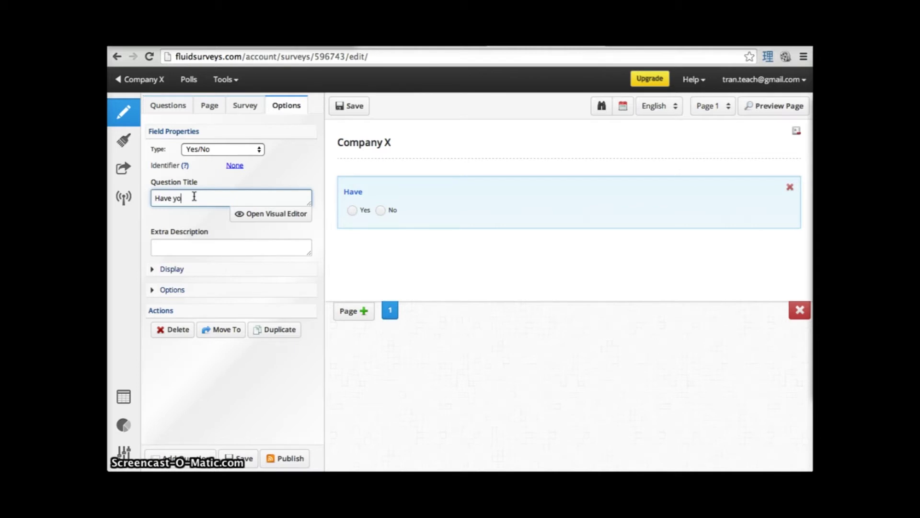
pyautogui.write('u ever been employed')
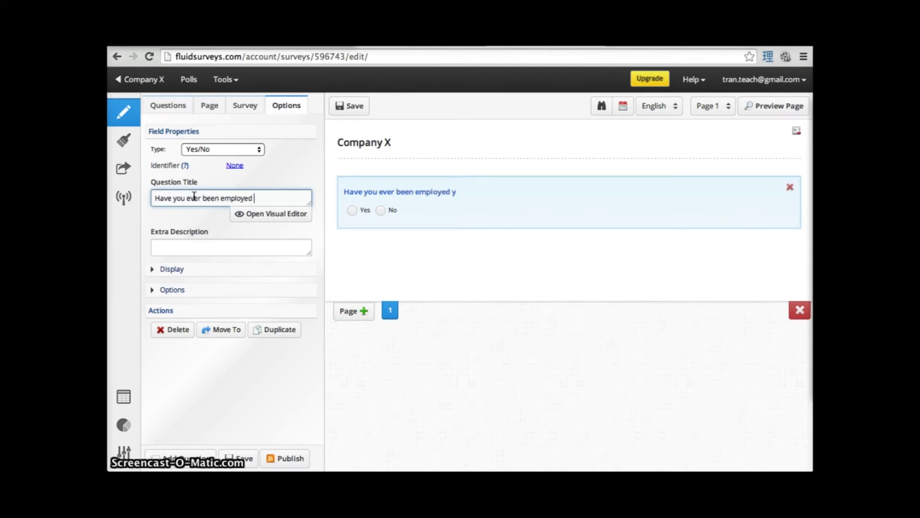
pyautogui.write(' by Comp')
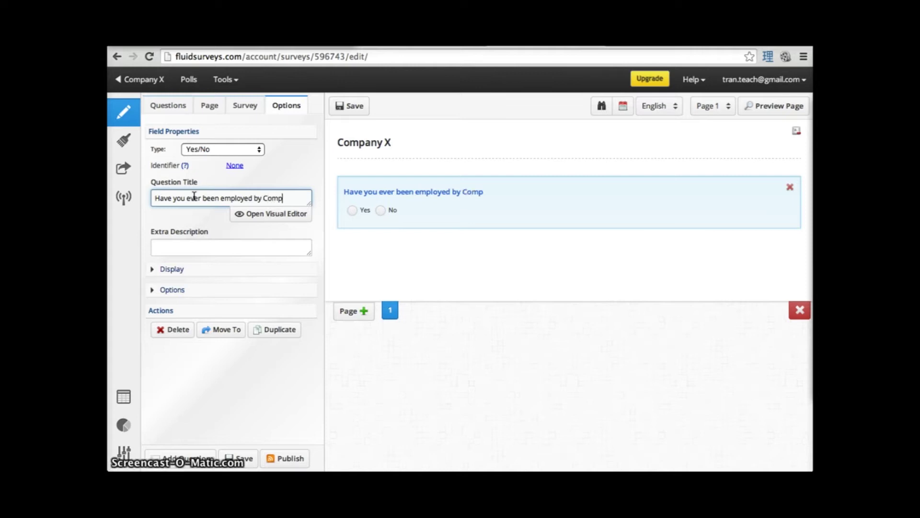
pyautogui.write('any X in the past?')
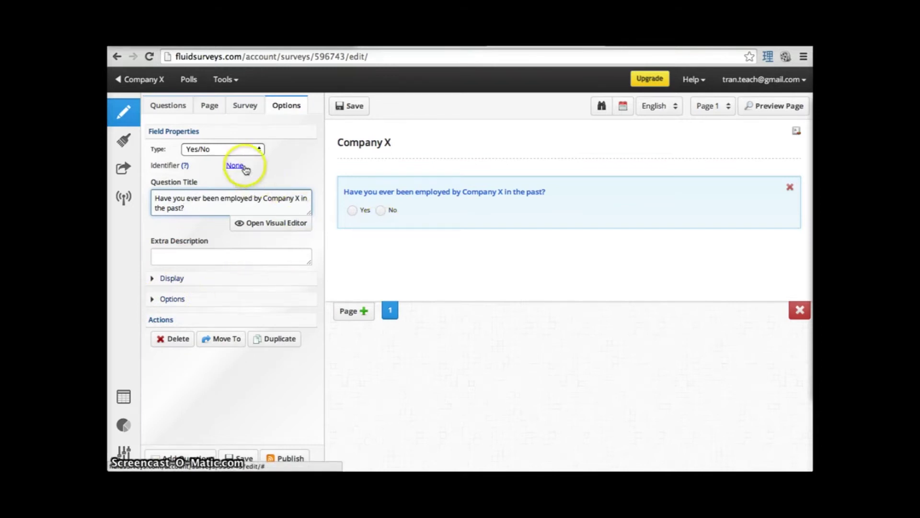
# - Add a Text Response question below, titled '2. If you answered "Yes" to Question 1, please state your past job title and year(s) worked.'
pyautogui.click(168, 106)
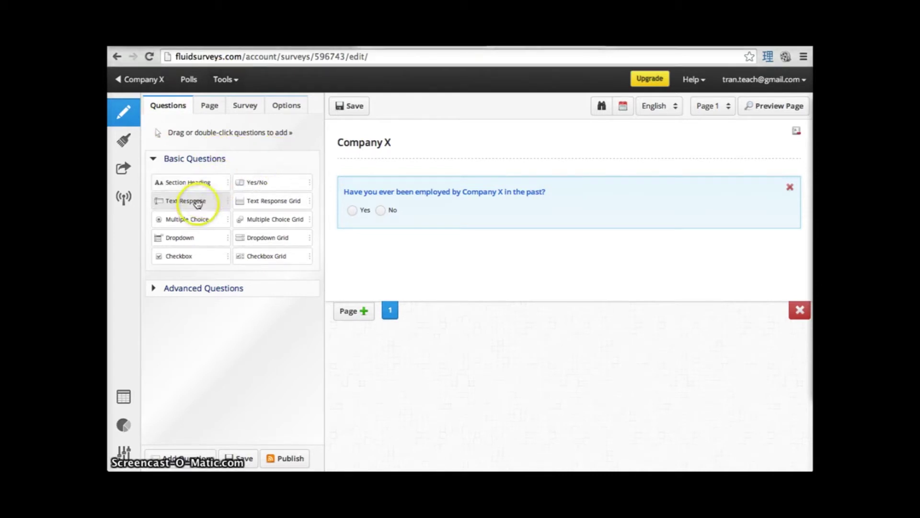
pyautogui.moveTo(192, 203); pyautogui.dragTo(423, 268)
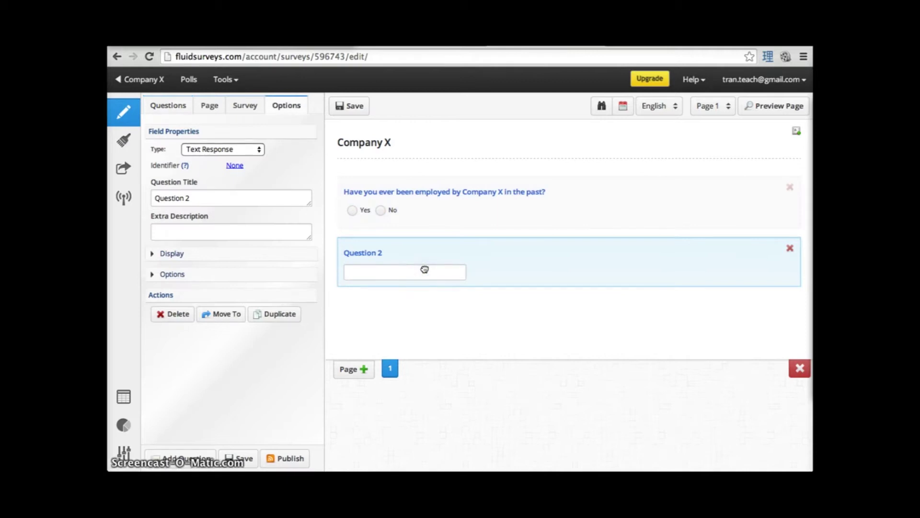
pyautogui.tripleClick(182, 195)
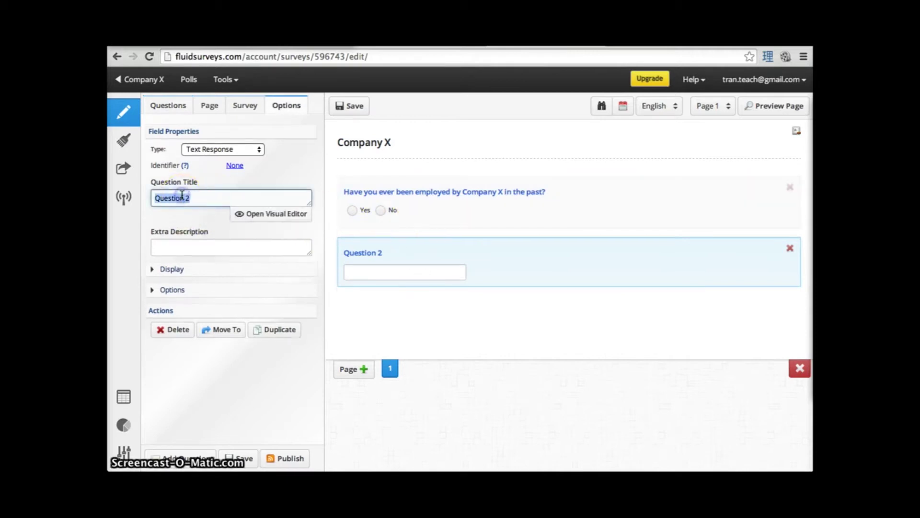
pyautogui.write('2.')
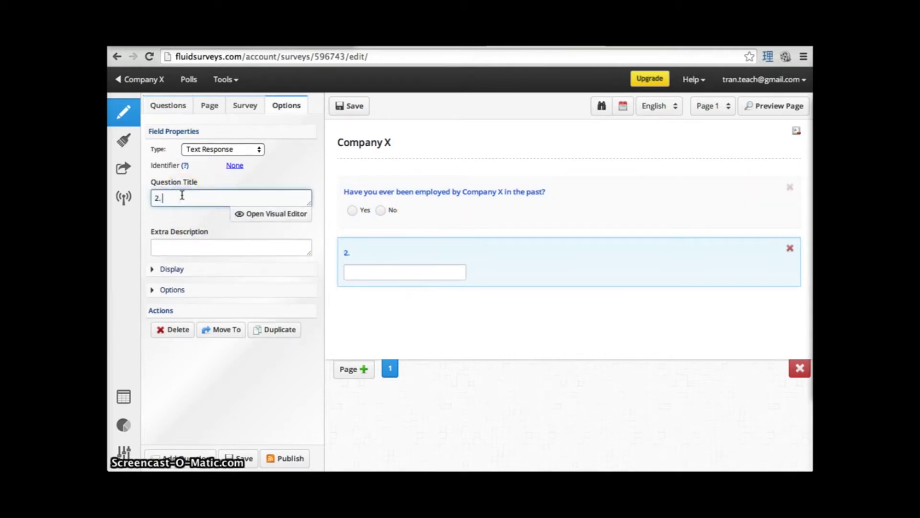
pyautogui.write(' If you answered  "')
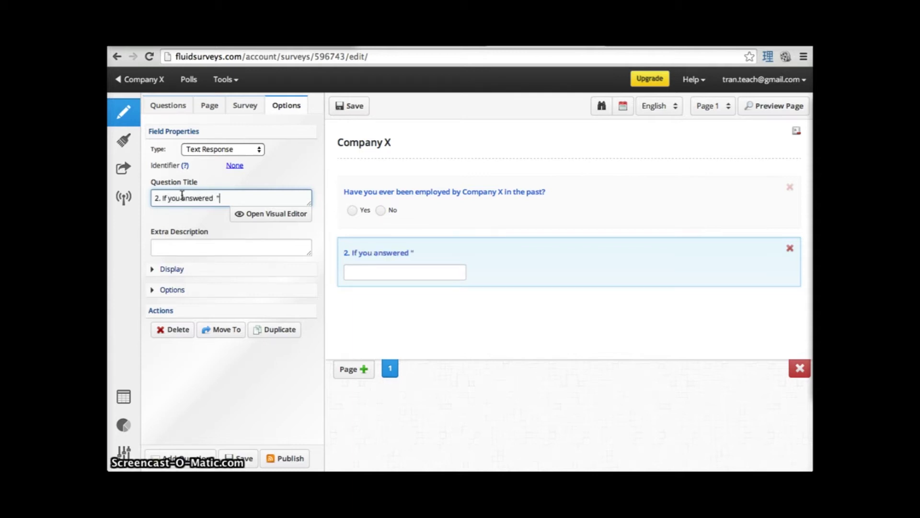
pyautogui.write('Yes" to Question 1,')
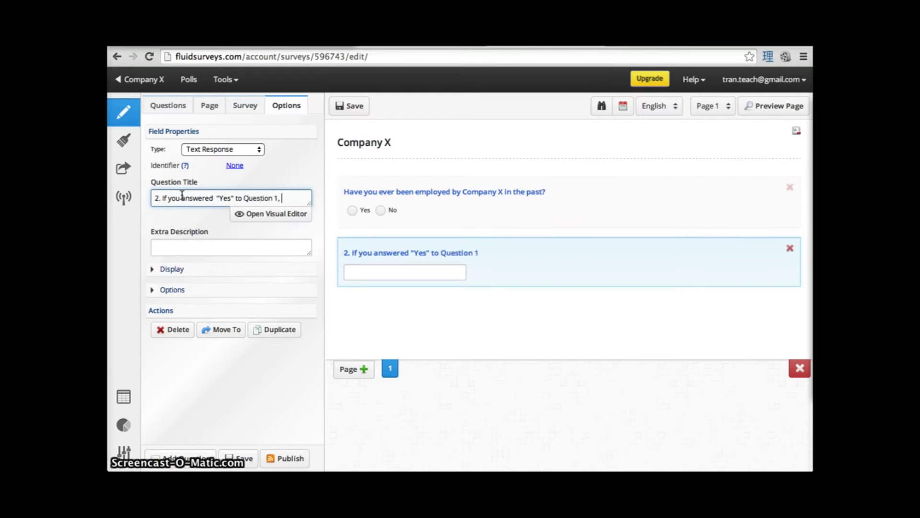
pyautogui.write(' please stat')
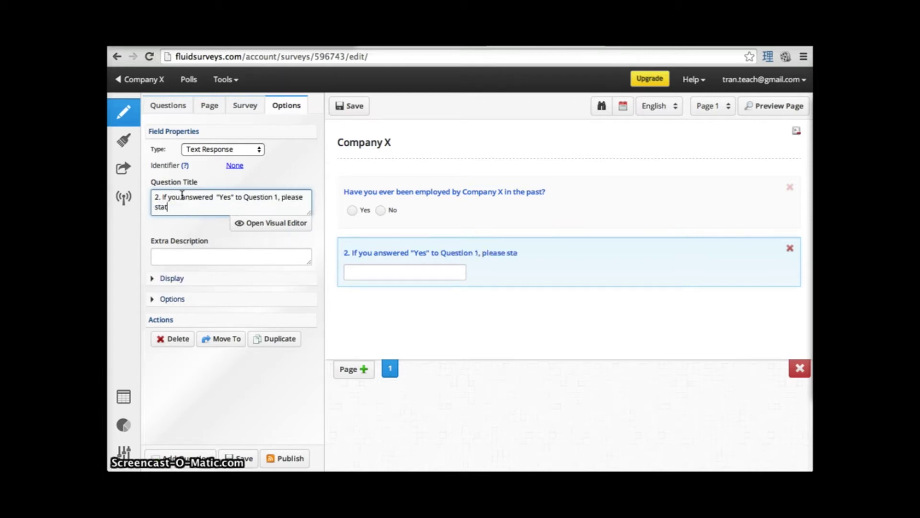
pyautogui.write('e your past job')
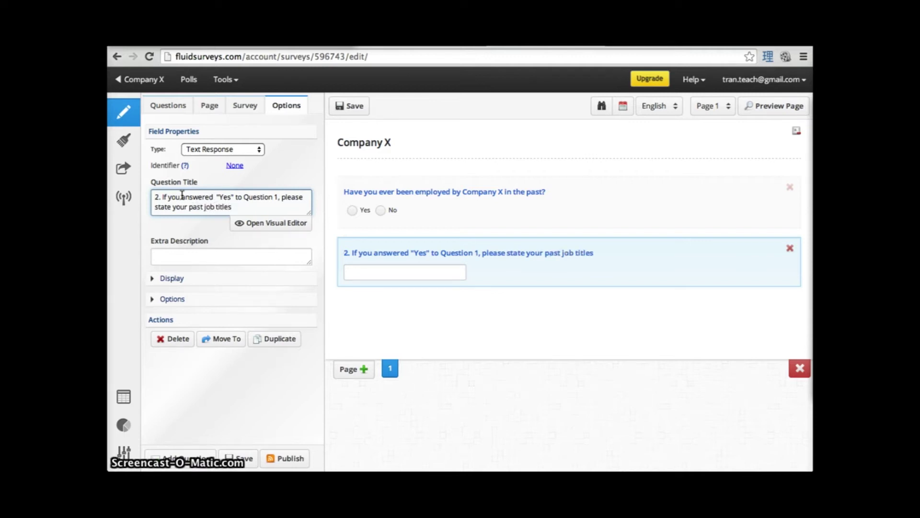
pyautogui.write(' title and year(s) worked')
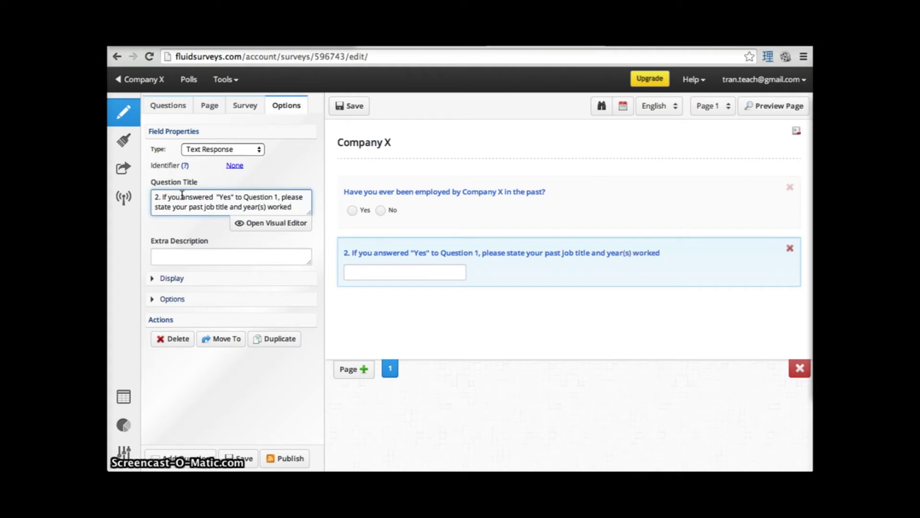
pyautogui.write('.')
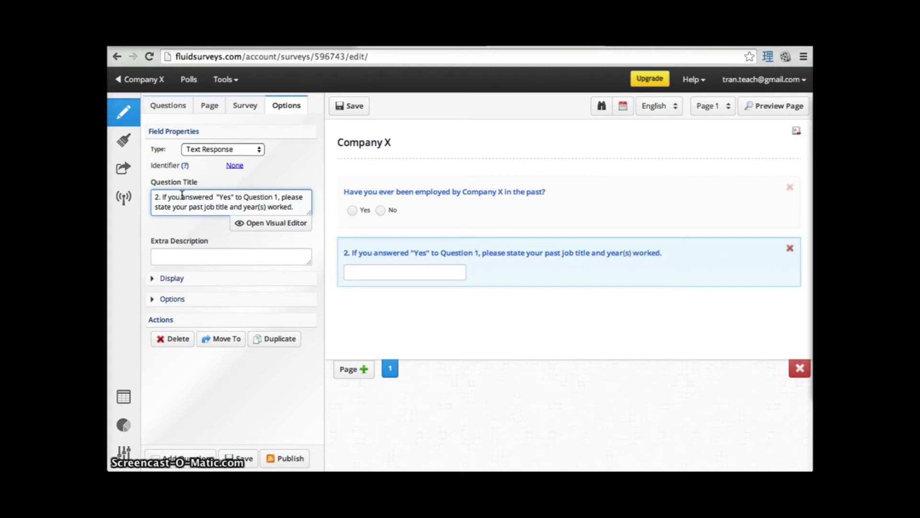
pyautogui.click(168, 205)
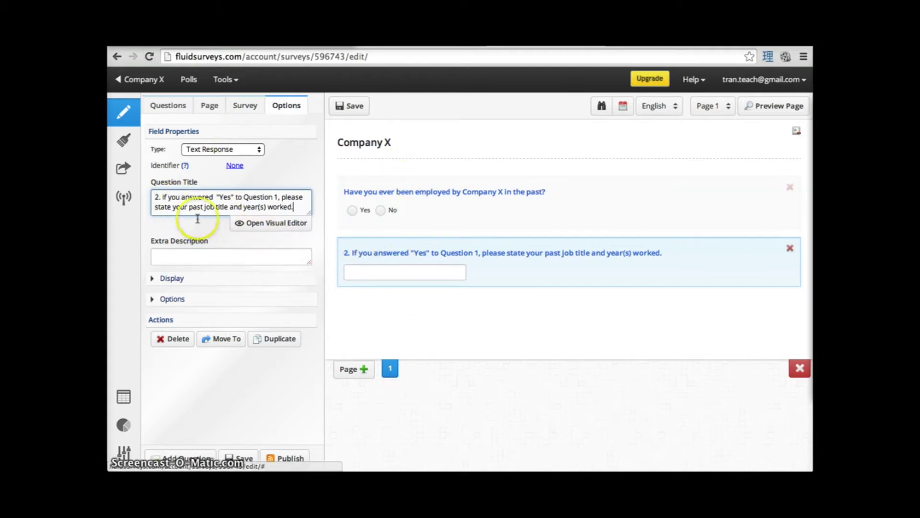
# - Number the Yes/No question by putting "1. " in front of its title
pyautogui.click(167, 107)
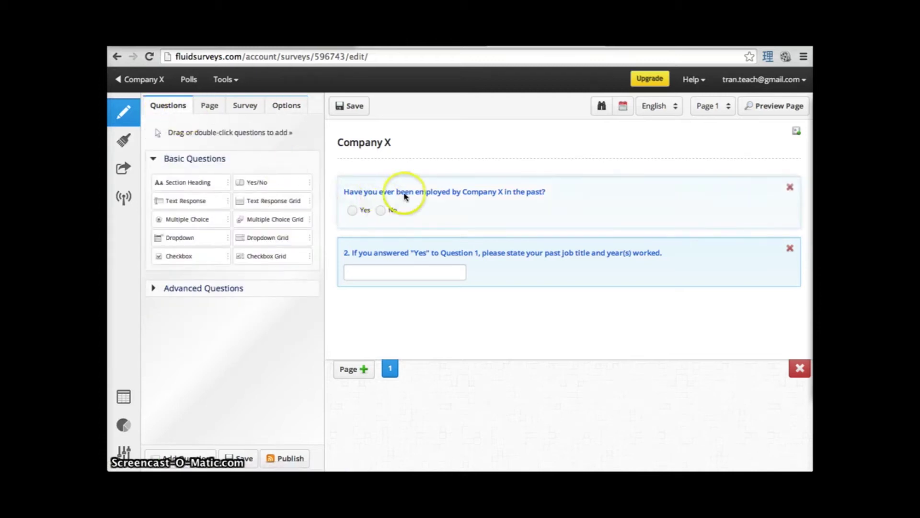
pyautogui.click(441, 202)
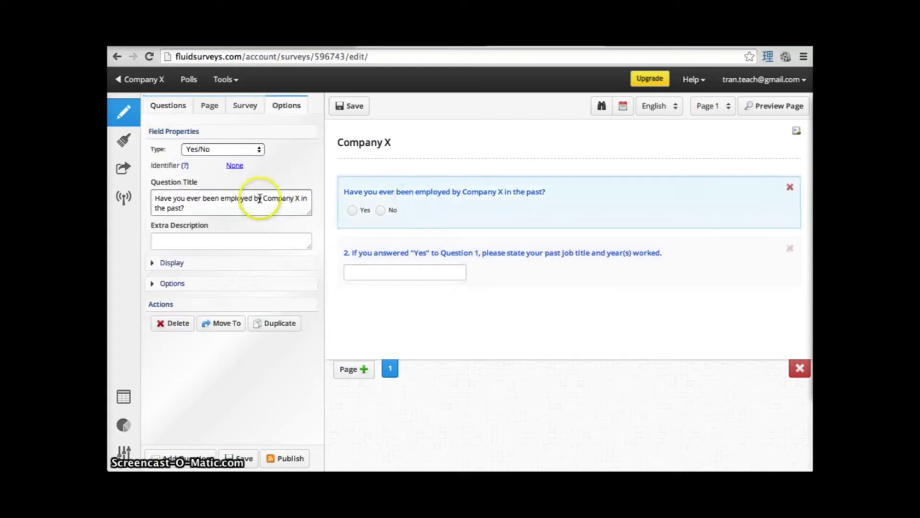
pyautogui.click(155, 198)
pyautogui.write('1.')
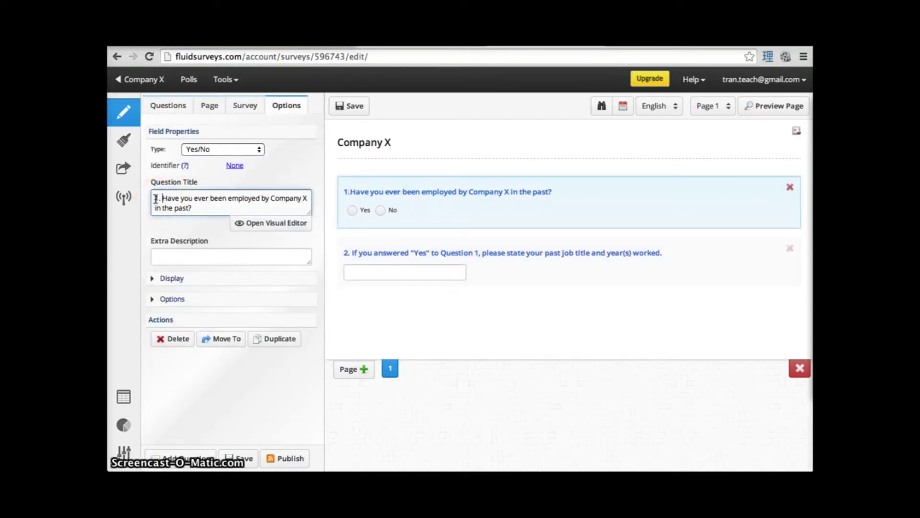
# - Add a Dropdown question below Question 2, titled "How likely is it that you would recommend Company X to a friend or family member?"
pyautogui.click(173, 108)
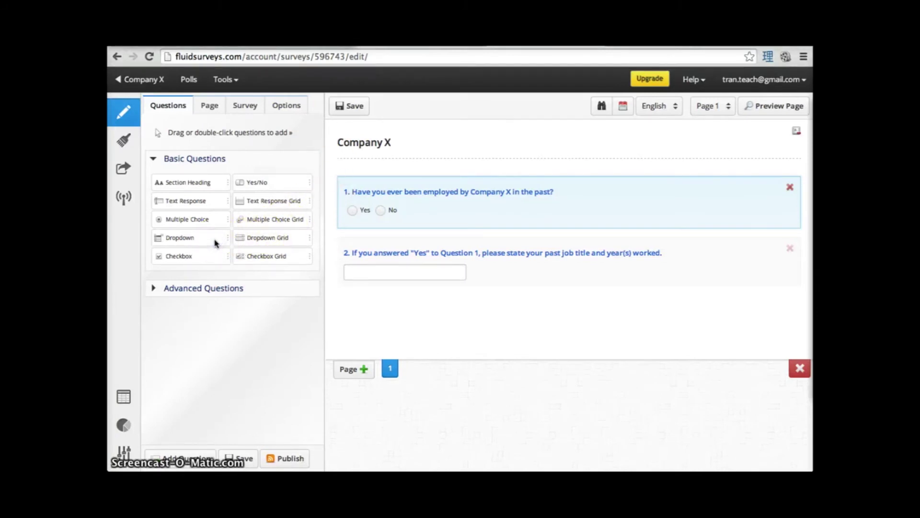
pyautogui.moveTo(195, 243); pyautogui.dragTo(424, 325)
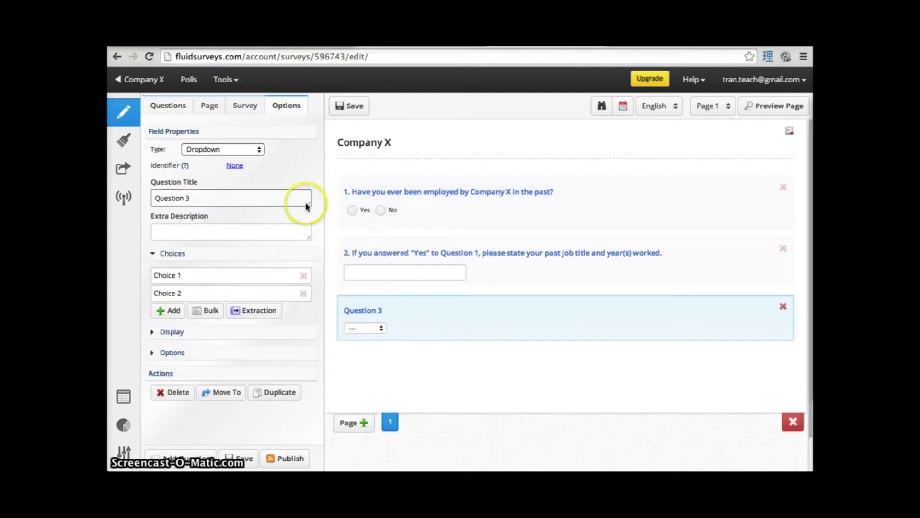
pyautogui.click(220, 198)
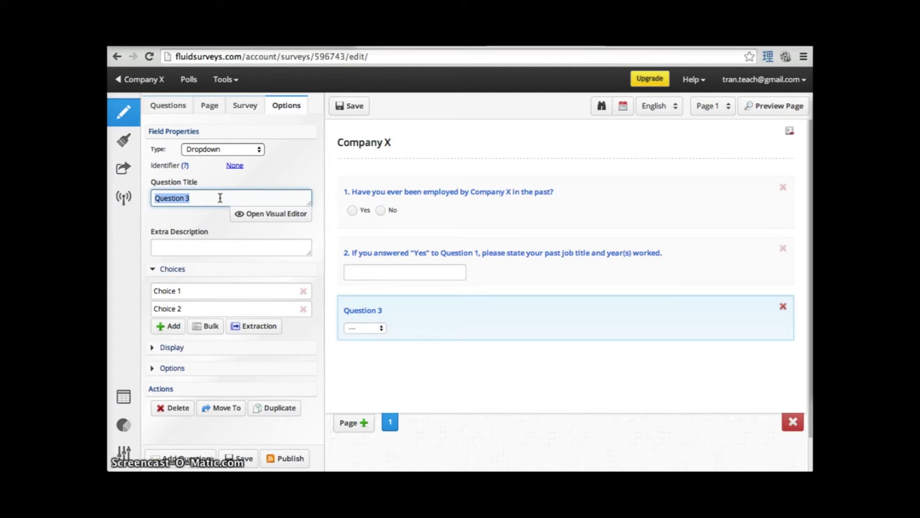
pyautogui.write('How')
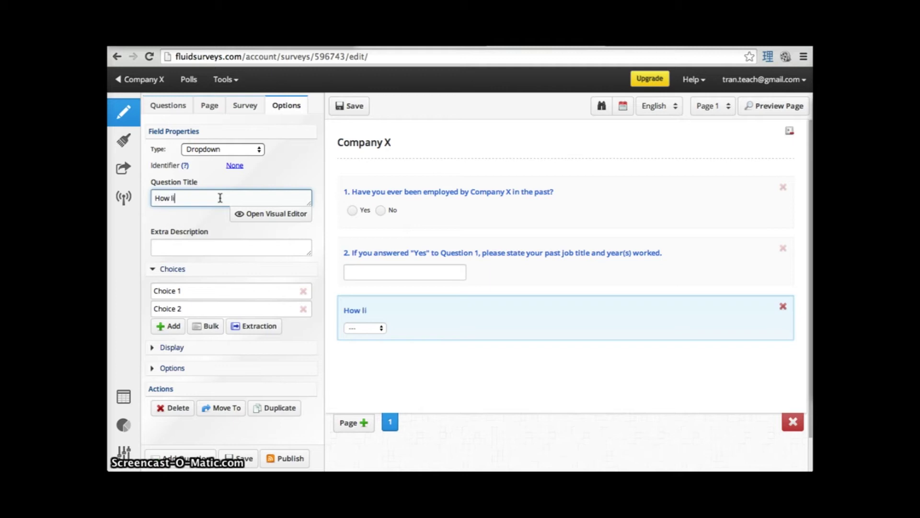
pyautogui.write(' likely is it that you would recommend Com')
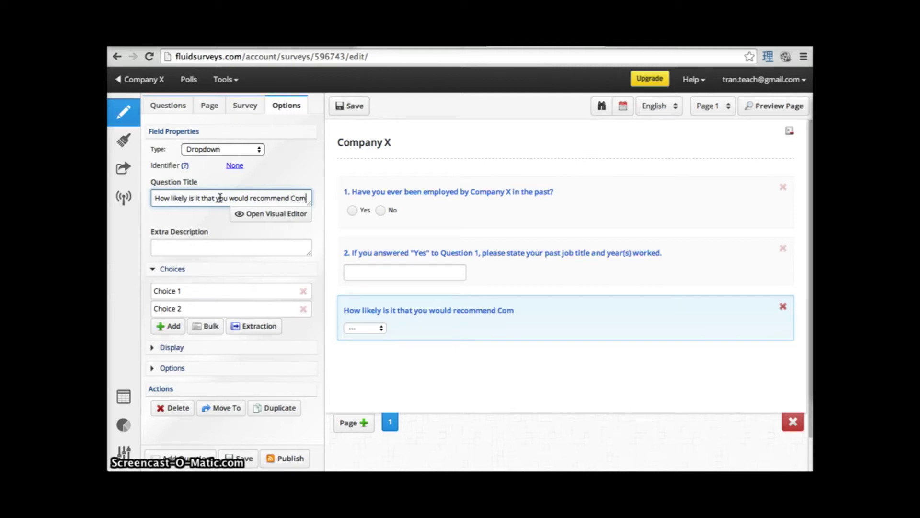
pyautogui.write('pany')
pyautogui.write('X')
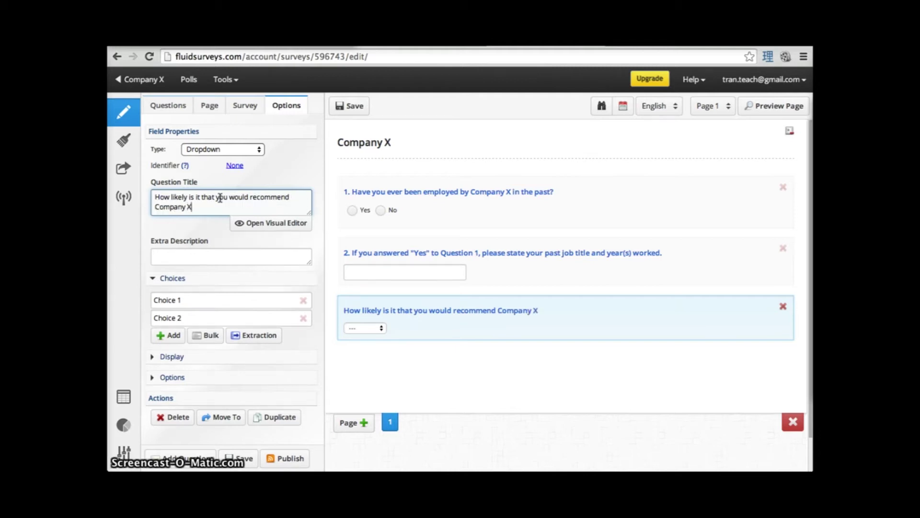
pyautogui.write(' to a ')
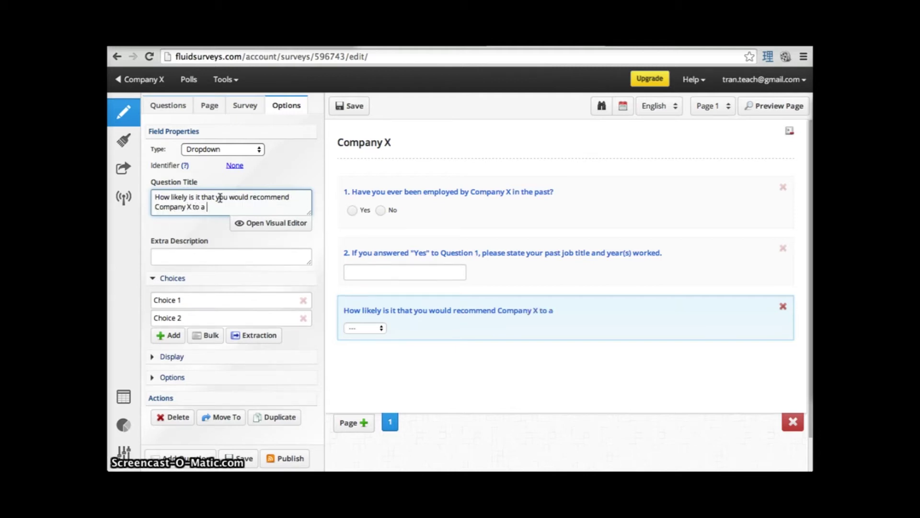
pyautogui.write('friend or family ')
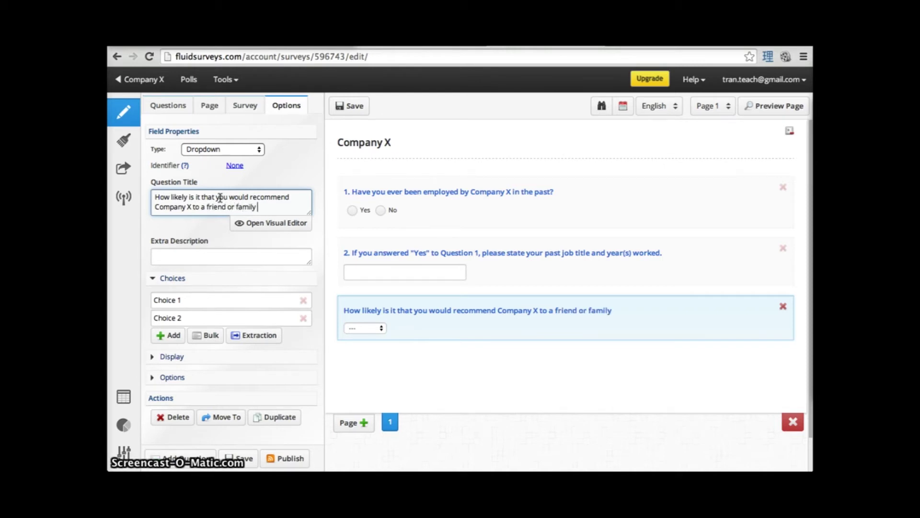
pyautogui.write('member?')
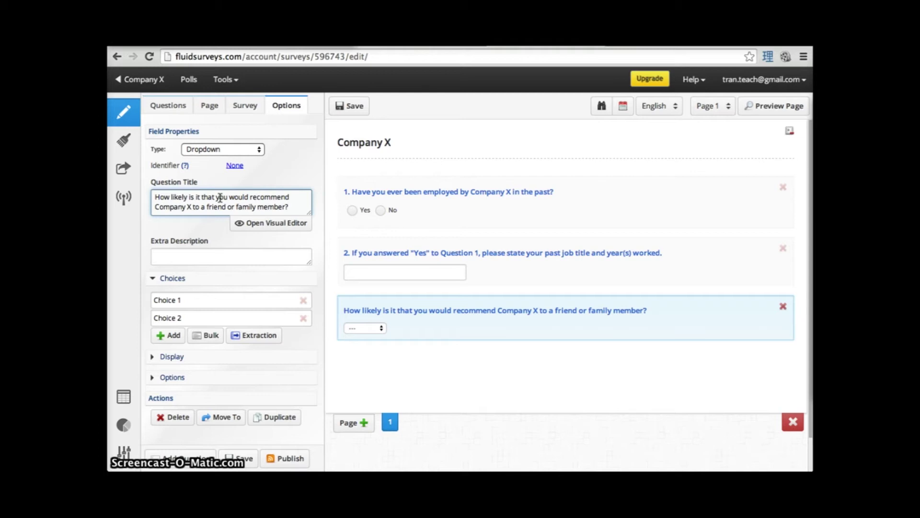
# - Rename the first two choices of the Dropdown question as "Very likely" and "Somewhat likely"
pyautogui.click(192, 299)
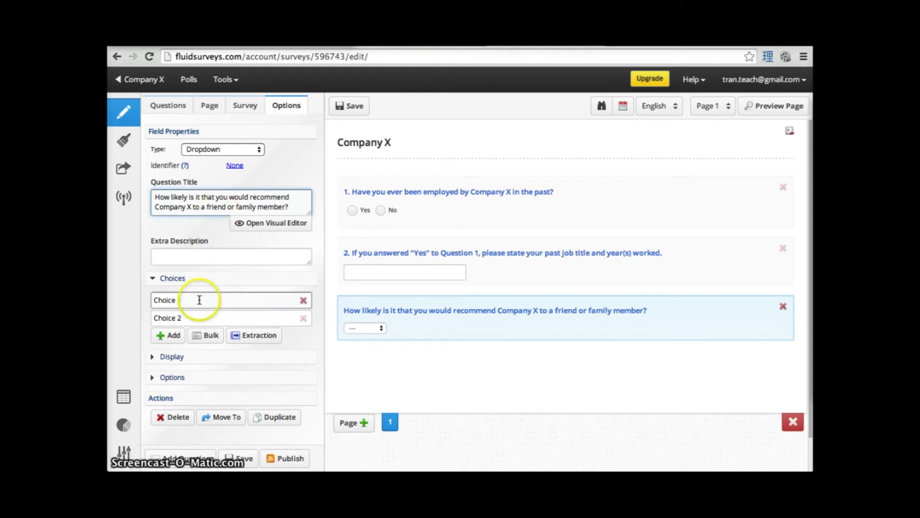
pyautogui.tripleClick(156, 285)
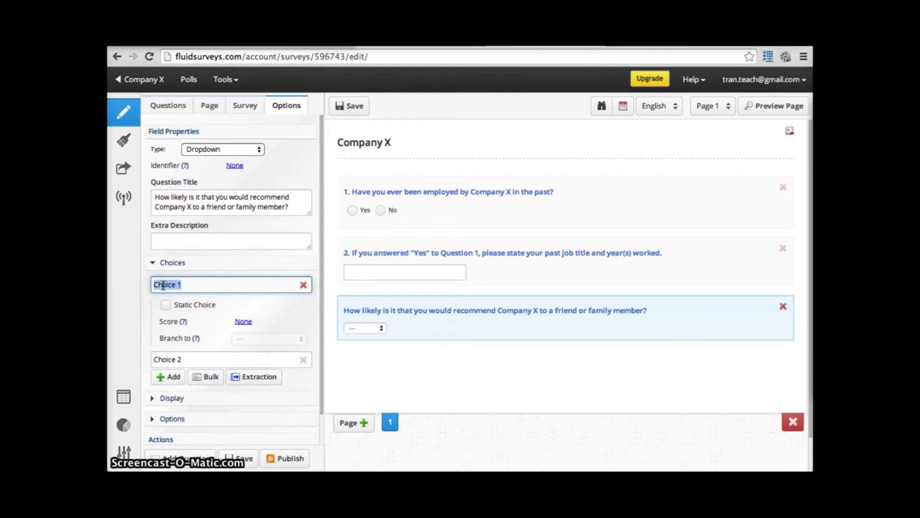
pyautogui.write('V')
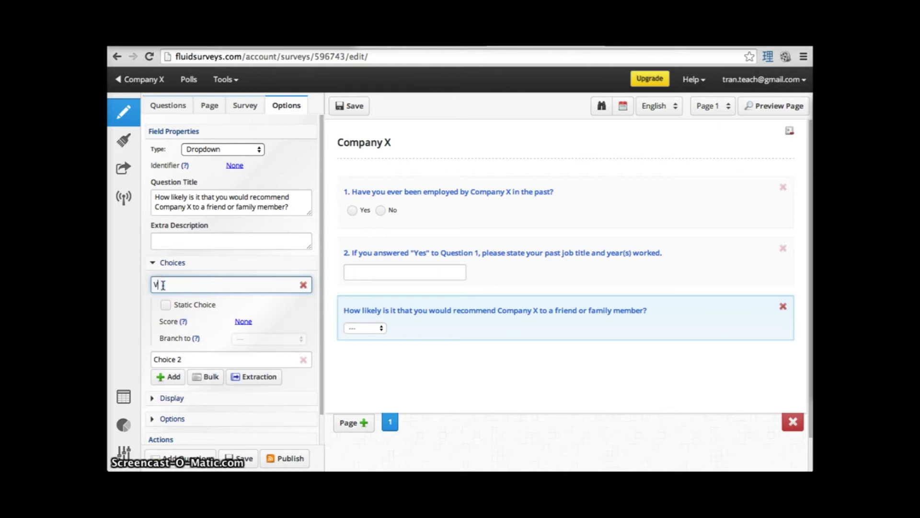
pyautogui.write('ery likely')
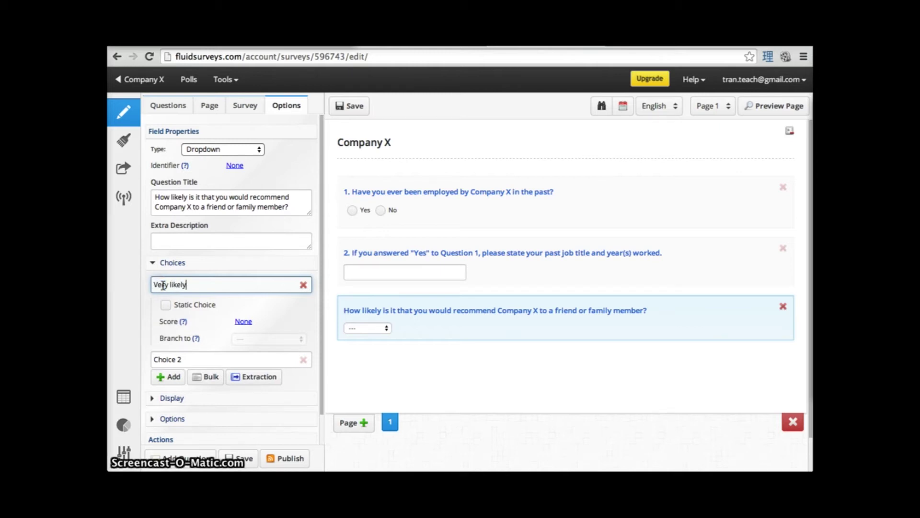
pyautogui.click(177, 359)
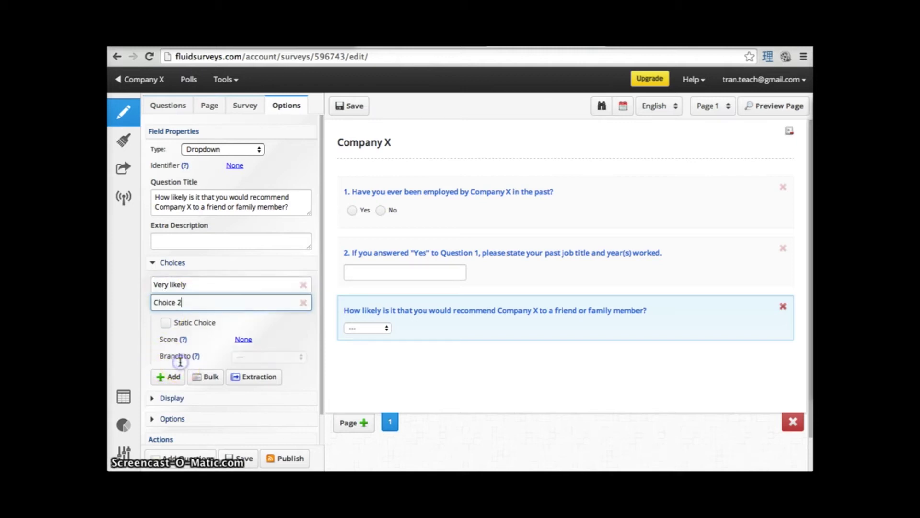
pyautogui.moveTo(182, 303); pyautogui.dragTo(146, 297)
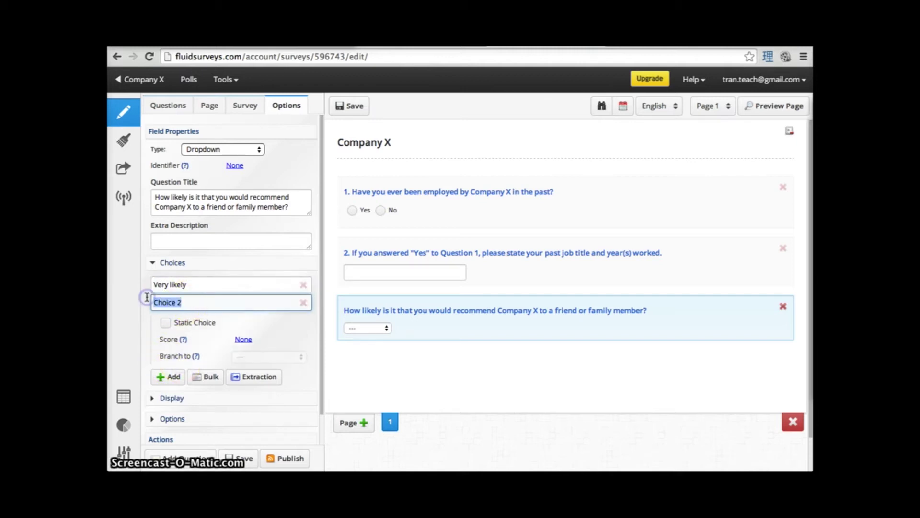
pyautogui.write('Somewhat ')
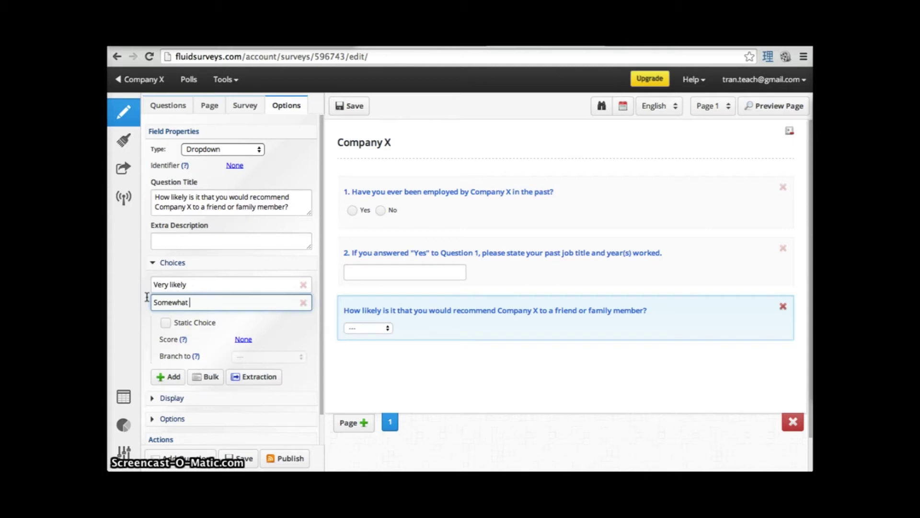
pyautogui.write('likely')
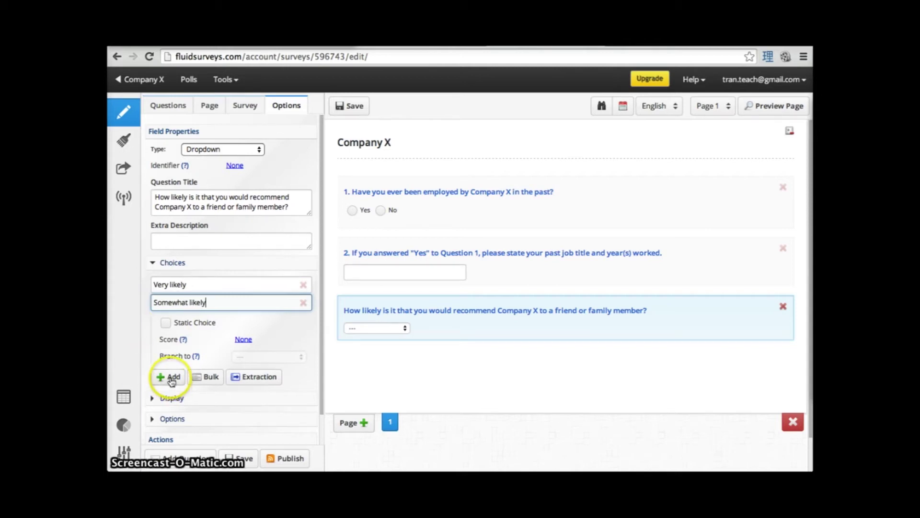
# - Add two more choices to the Dropdown question: "Neither likely nor unlikely" and "Unlikely"
pyautogui.click(170, 376)
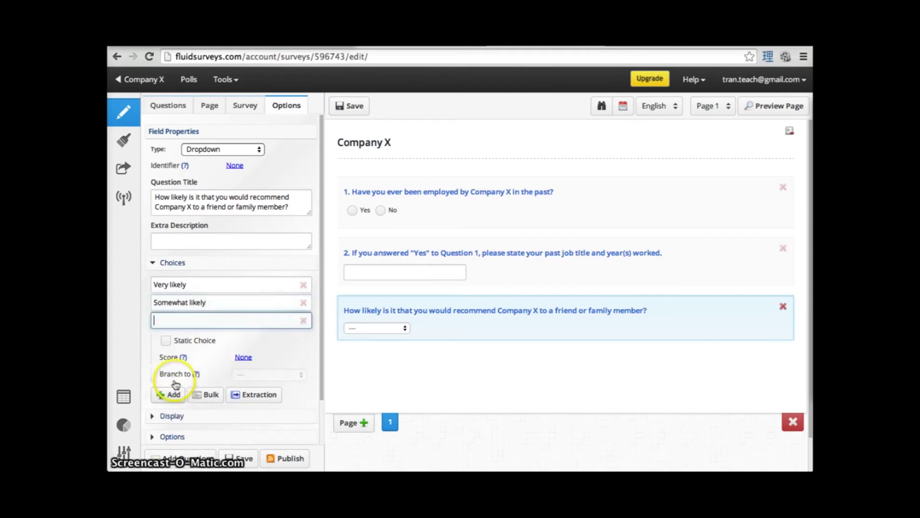
pyautogui.click(191, 321)
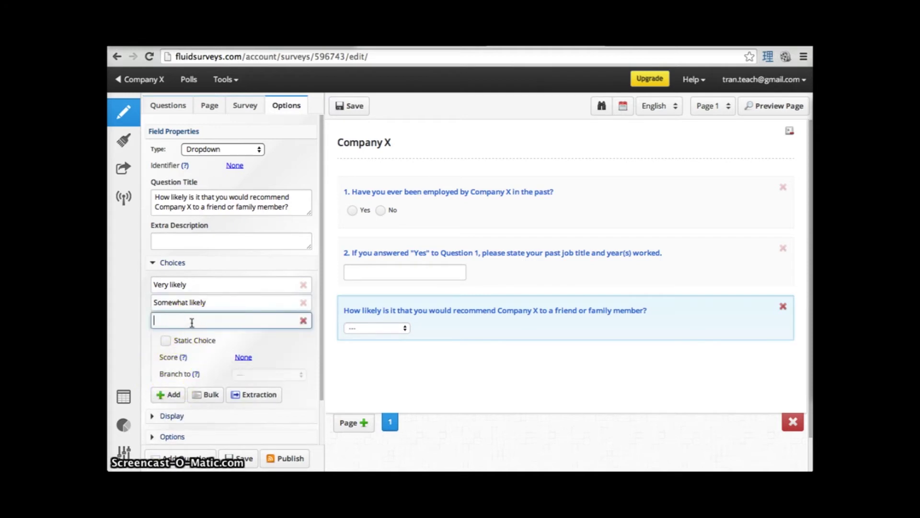
pyautogui.write('Neither likely nor unlikely')
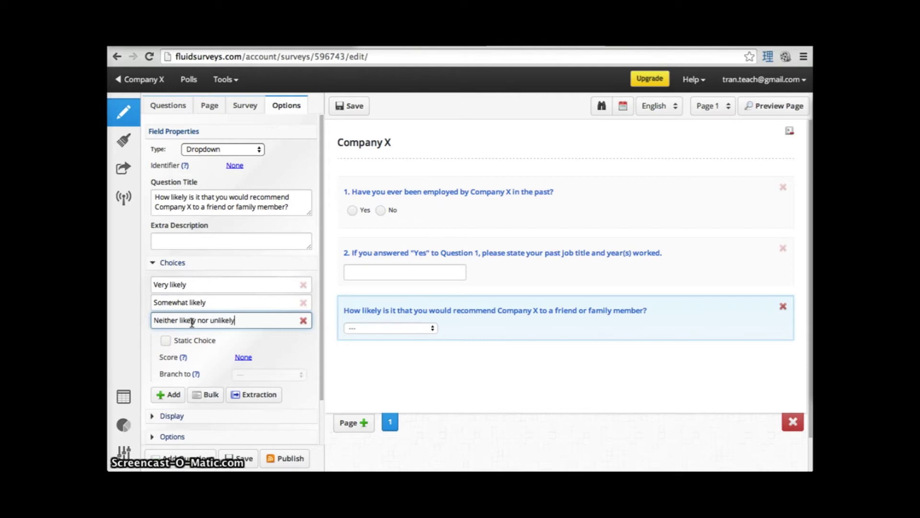
pyautogui.click(167, 395)
pyautogui.write('Unlikely')
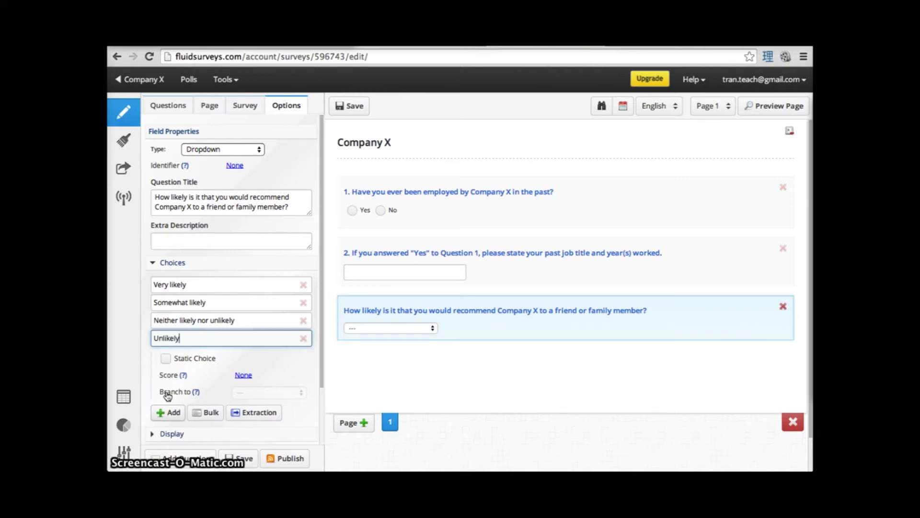
pyautogui.click(389, 363)
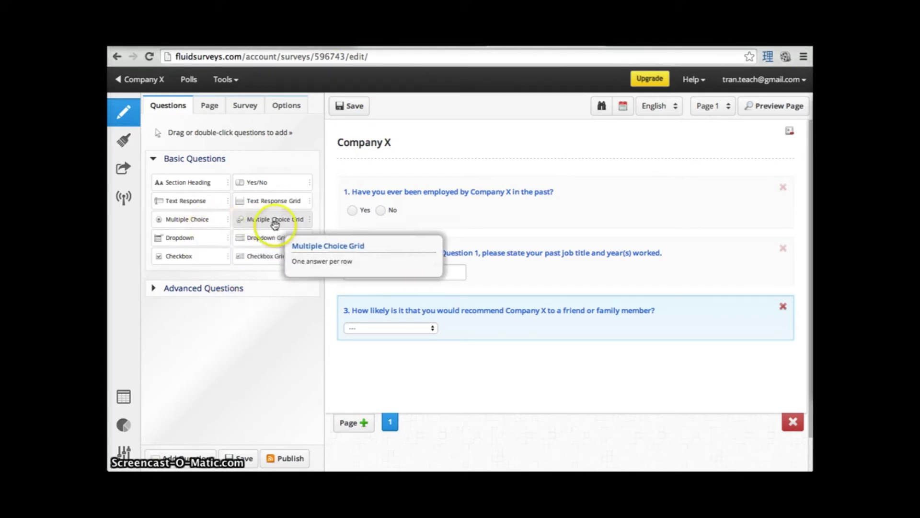
# - Add a Multiple Choice Grid below Question 3, titled "4. The following questions are used to assess the work atmosphere at Company X"
pyautogui.moveTo(274, 220); pyautogui.dragTo(405, 394)
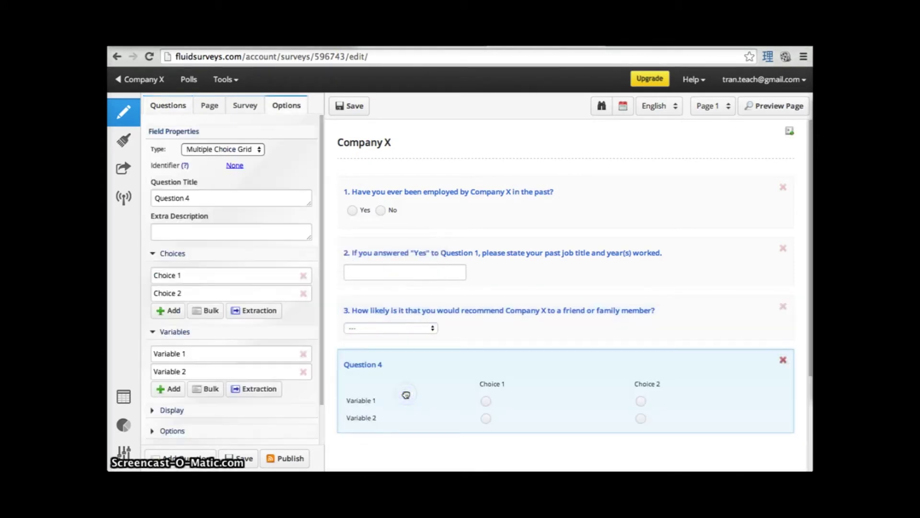
pyautogui.click(202, 198)
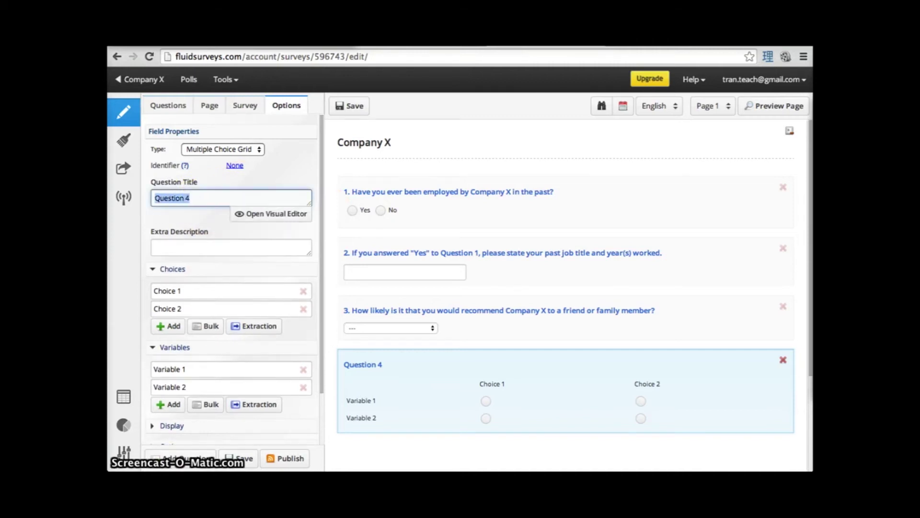
pyautogui.write('4.')
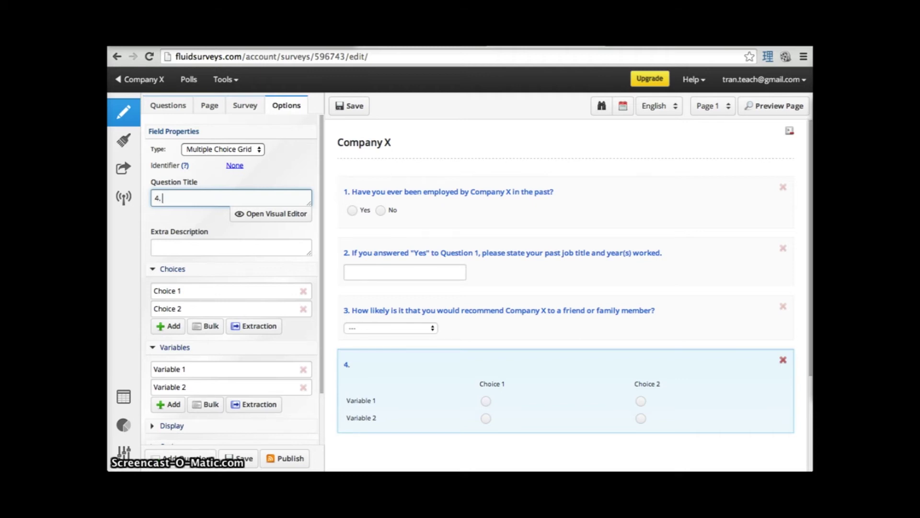
pyautogui.write(' The following')
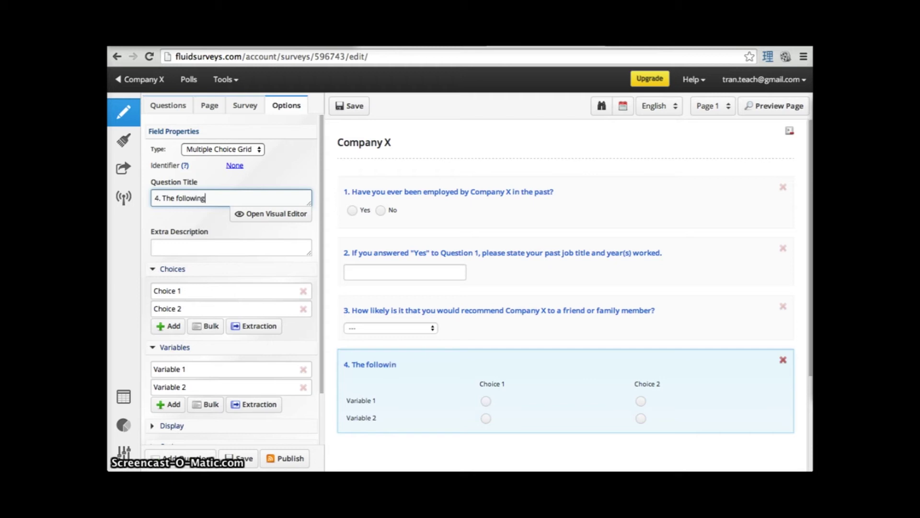
pyautogui.write(' questions are us')
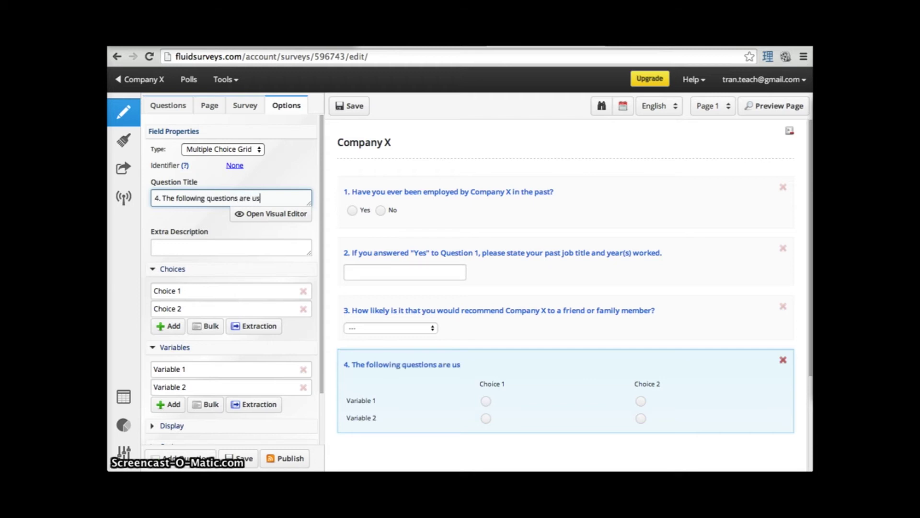
pyautogui.write('ed to assess')
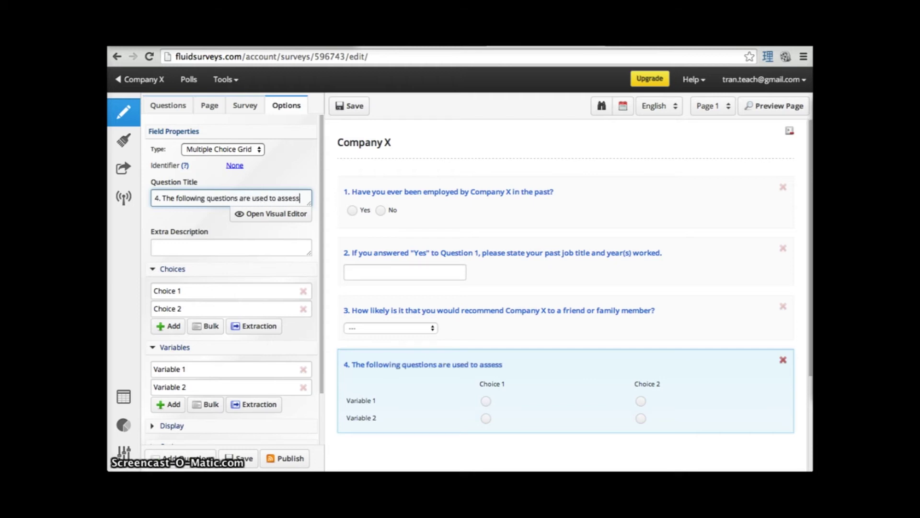
pyautogui.write(' the wor')
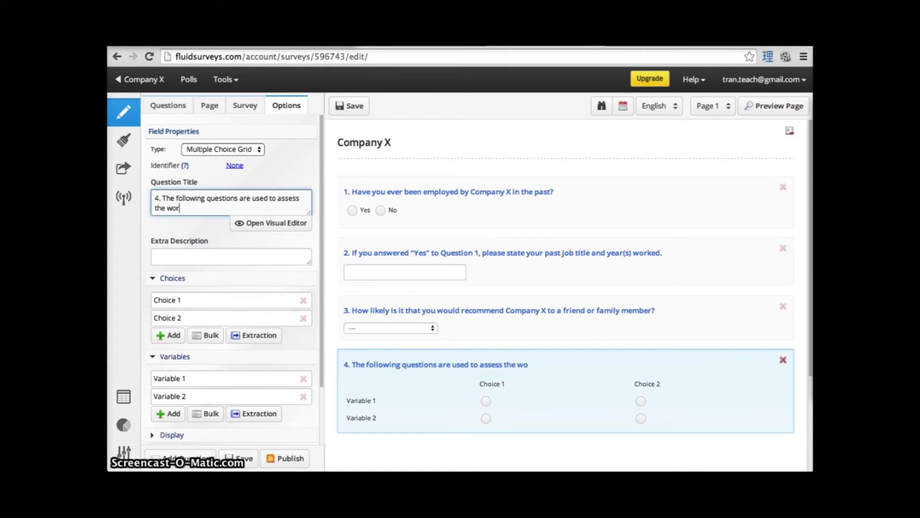
pyautogui.write('k atmosp')
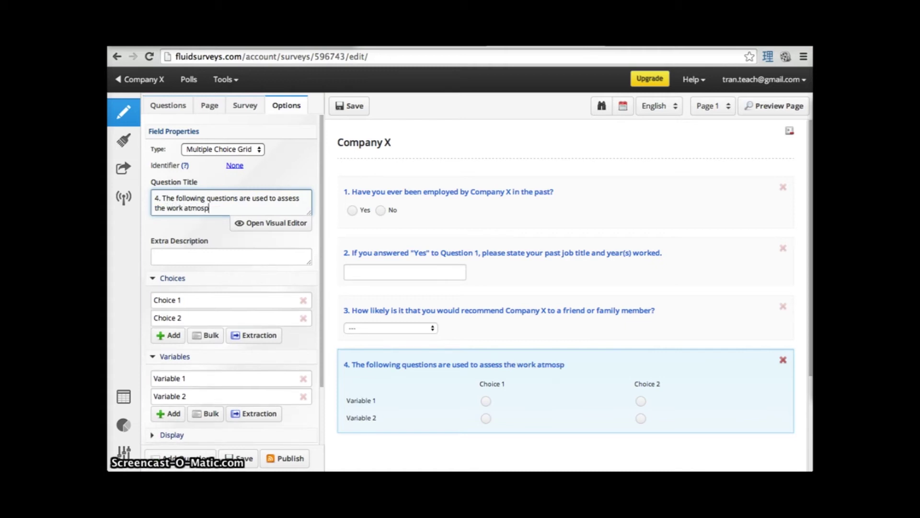
pyautogui.write('here at')
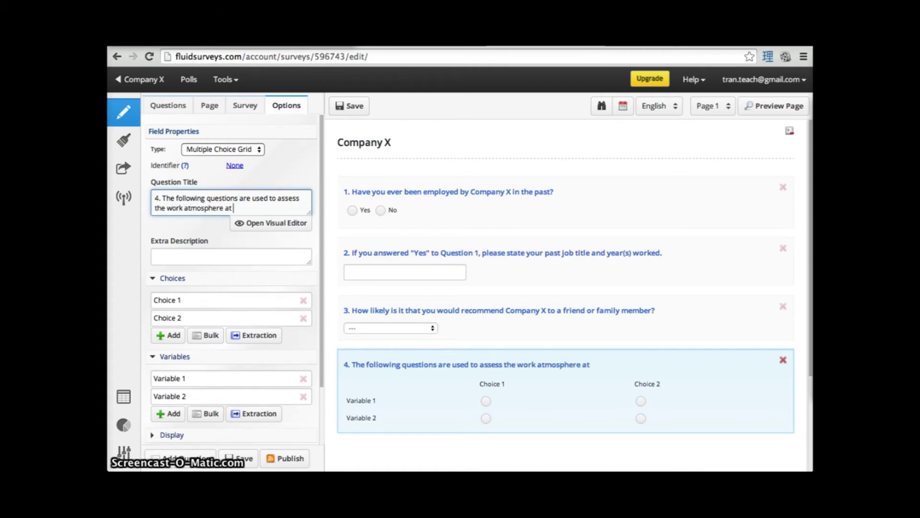
pyautogui.write(' Company ')
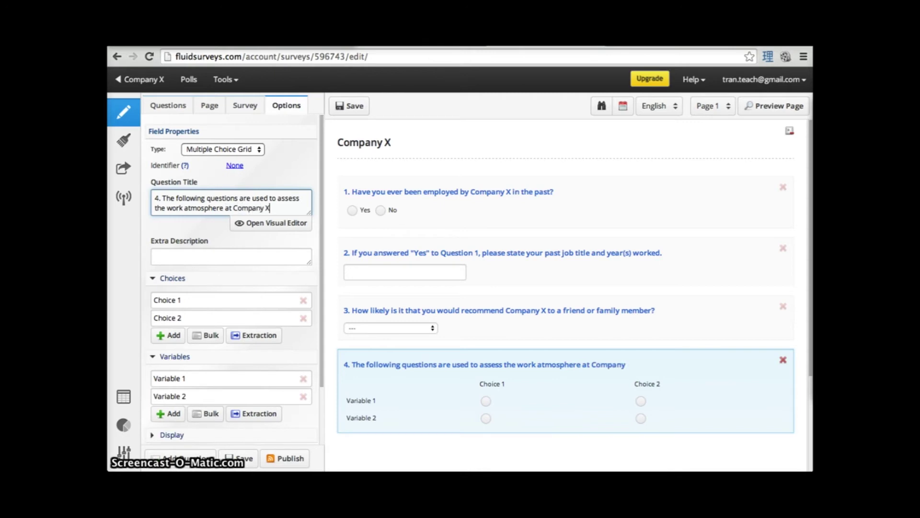
# - Extend the grid question's title with the sentence "Please select your level of agreement for each of the following statements:"
pyautogui.write('X. Please s')
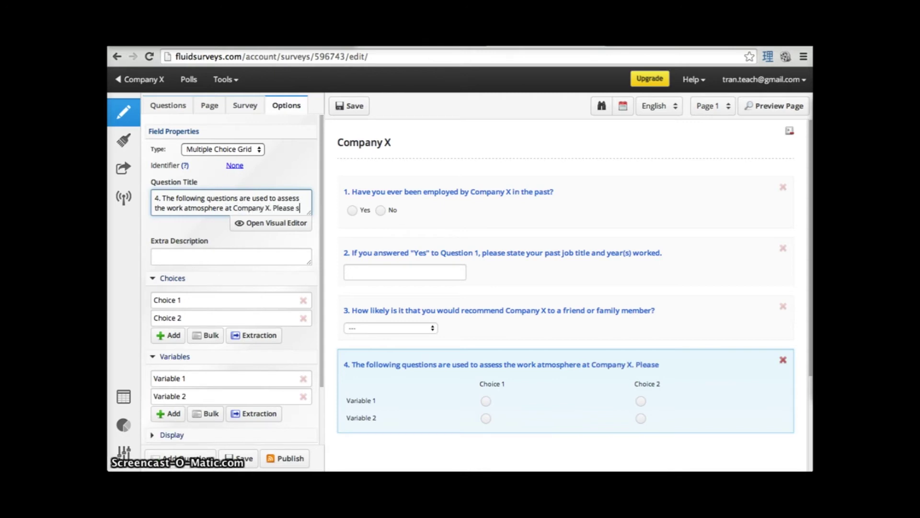
pyautogui.write('elect your ')
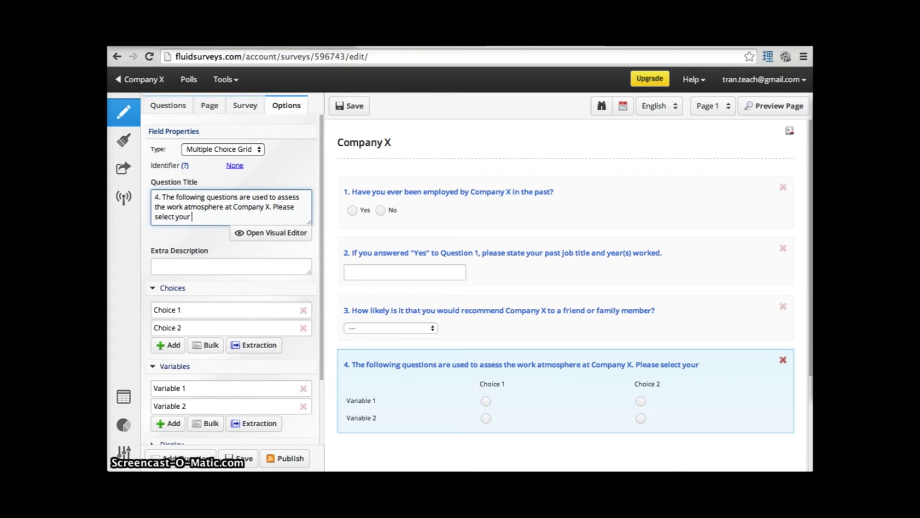
pyautogui.write('level of agreement for ea')
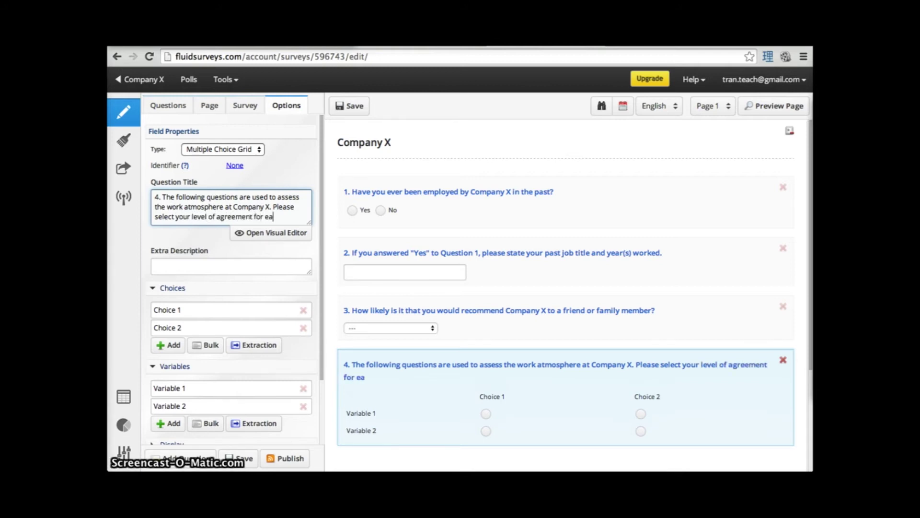
pyautogui.write('ch')
pyautogui.press('BackSpace')
pyautogui.write('ch of the fo')
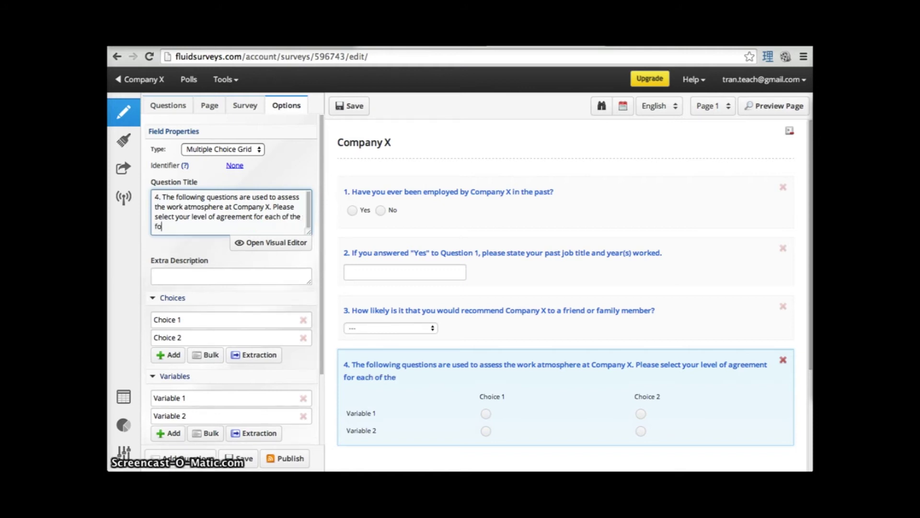
pyautogui.write('lowing stateme')
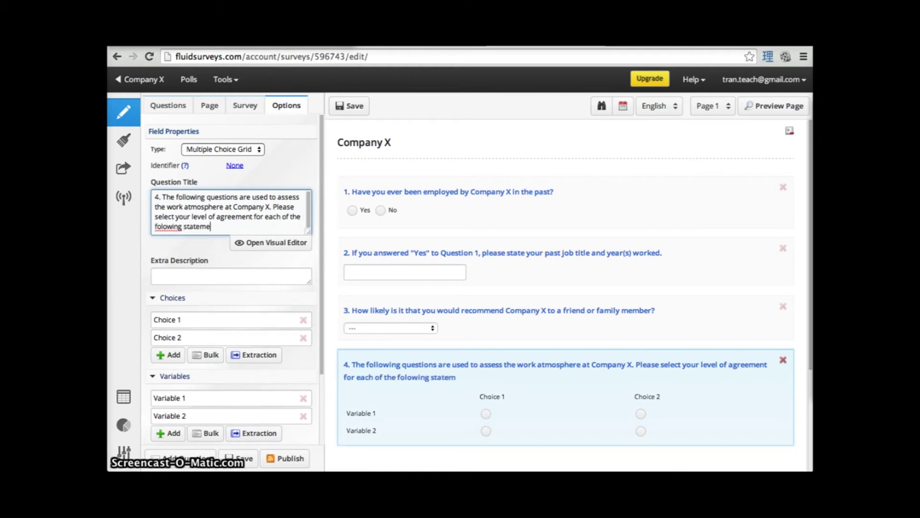
pyautogui.write('nts:')
pyautogui.click(163, 226)
pyautogui.write('l')
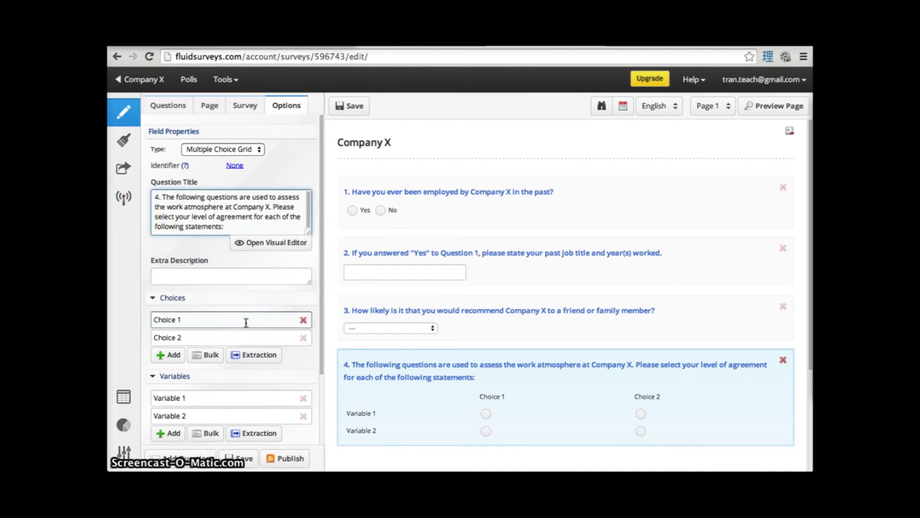
# - Rename the first choice of the Multiple Choice Grid question as "Agree"
pyautogui.scroll(-1, 259, 350)
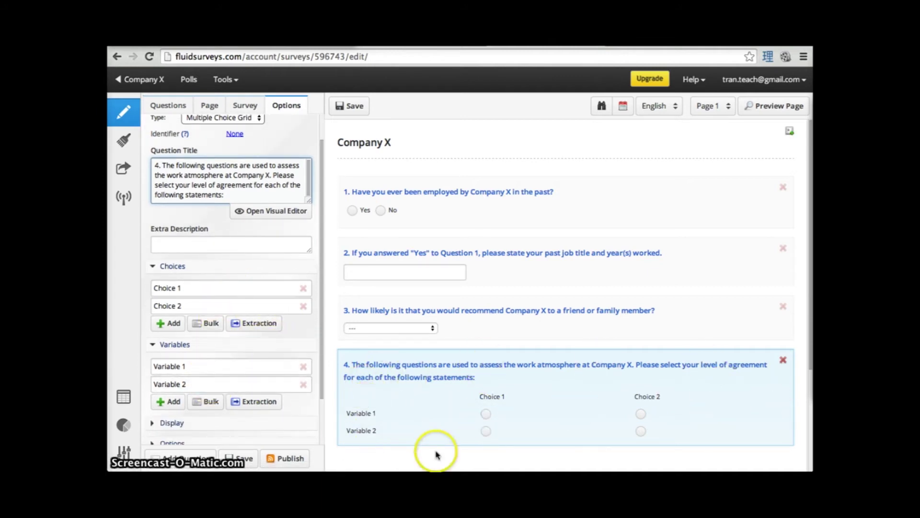
pyautogui.click(186, 288)
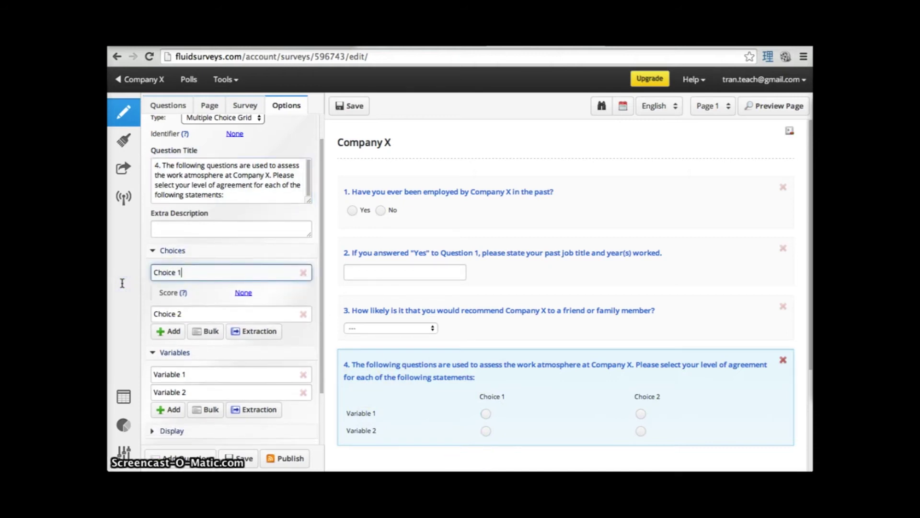
pyautogui.write('A')
pyautogui.click(123, 283)
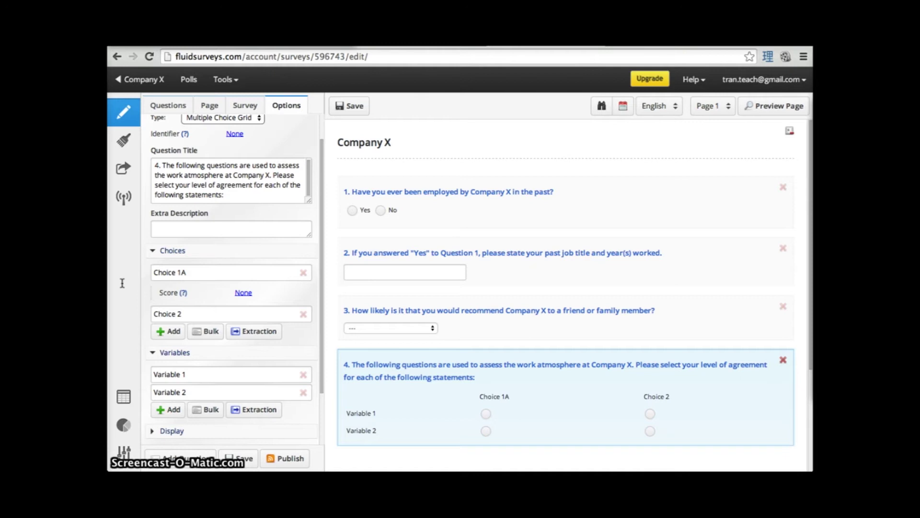
pyautogui.click(188, 272)
pyautogui.hotkey('ctrl', 'a')
pyautogui.write('A')
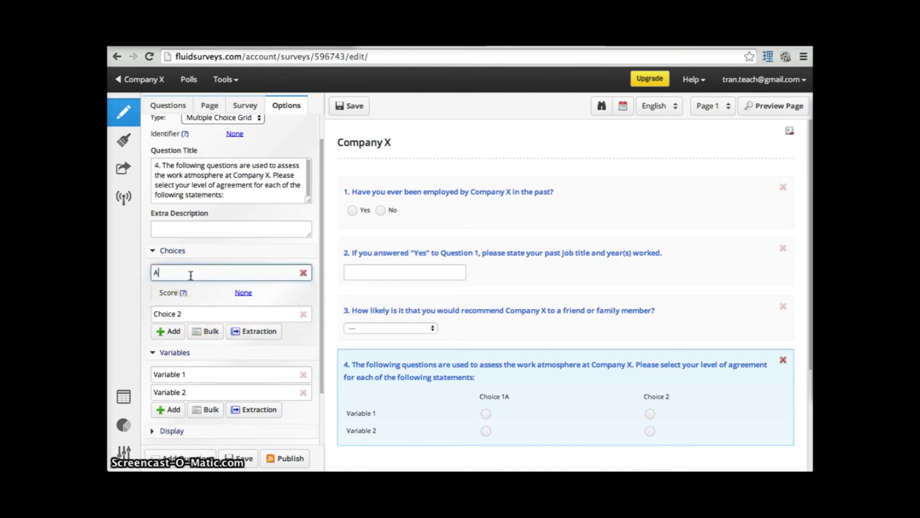
pyautogui.write('gree')
# - Rename the grid question's second choice as "Neither" and add a third choice, "Disagree"
pyautogui.click(194, 309)
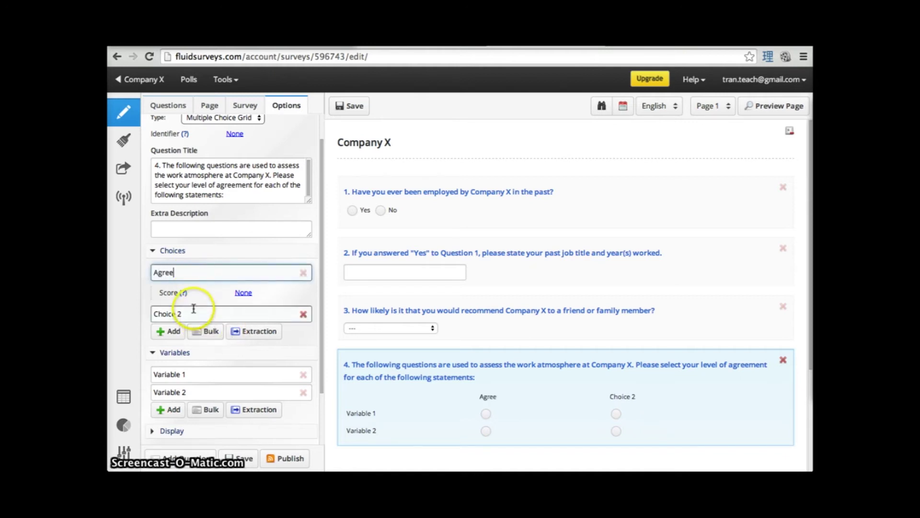
pyautogui.hotkey('ctrl', 'a')
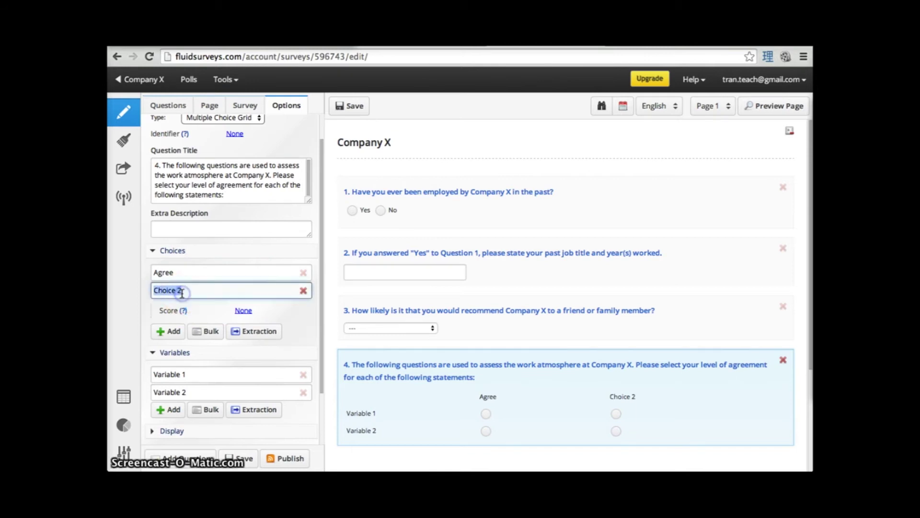
pyautogui.write('Ni')
pyautogui.write('either')
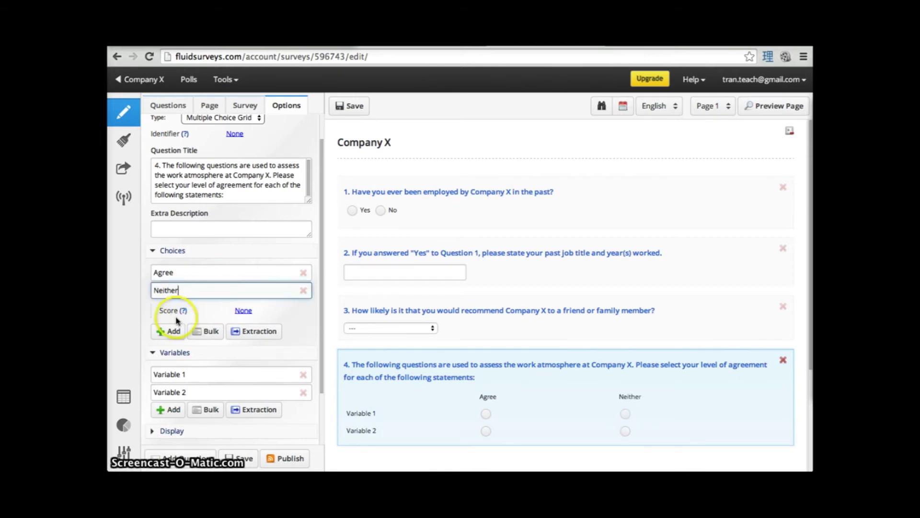
pyautogui.click(173, 331)
pyautogui.write('D')
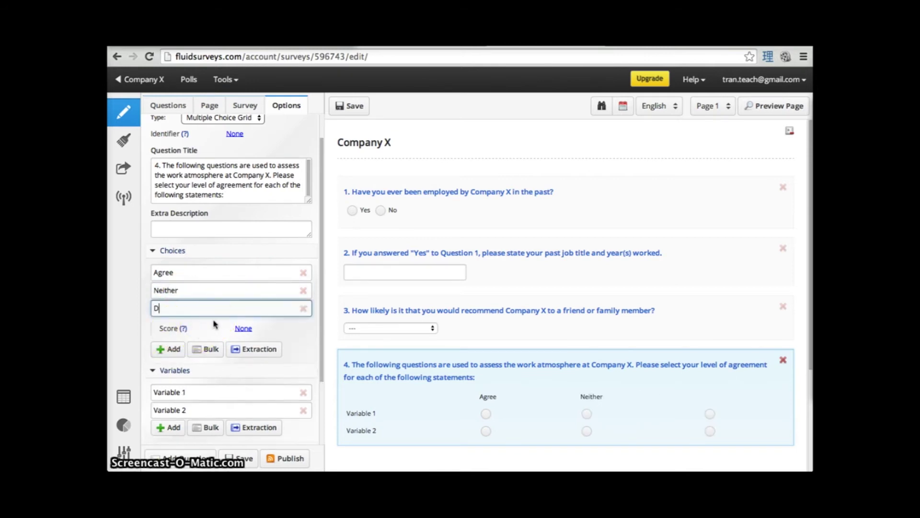
pyautogui.write('isagree')
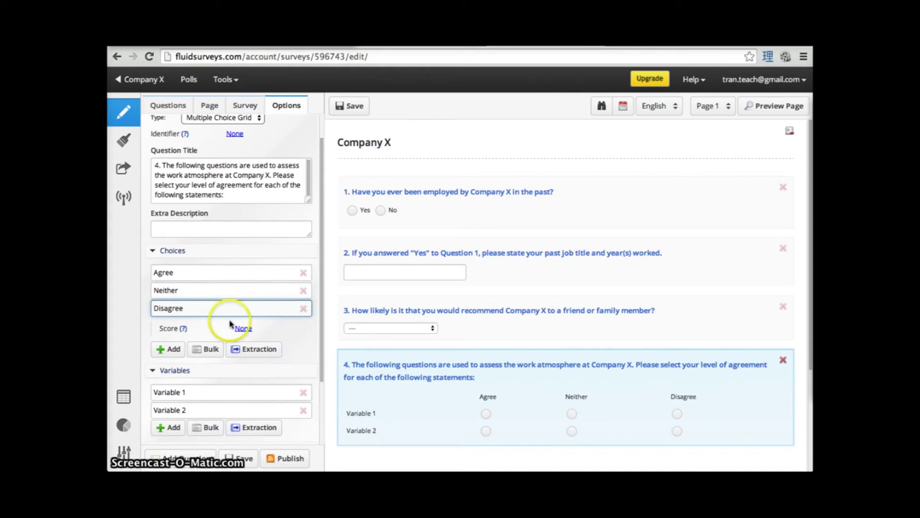
# - Rename the grid question's first variable as "The work culture within my department is positive."
pyautogui.scroll(-2, 282, 343)
pyautogui.click(199, 330)
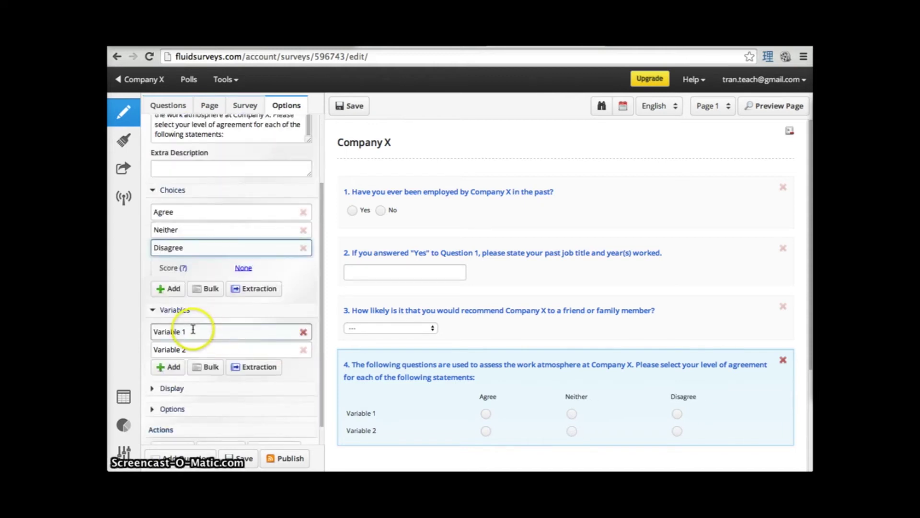
pyautogui.tripleClick(190, 330)
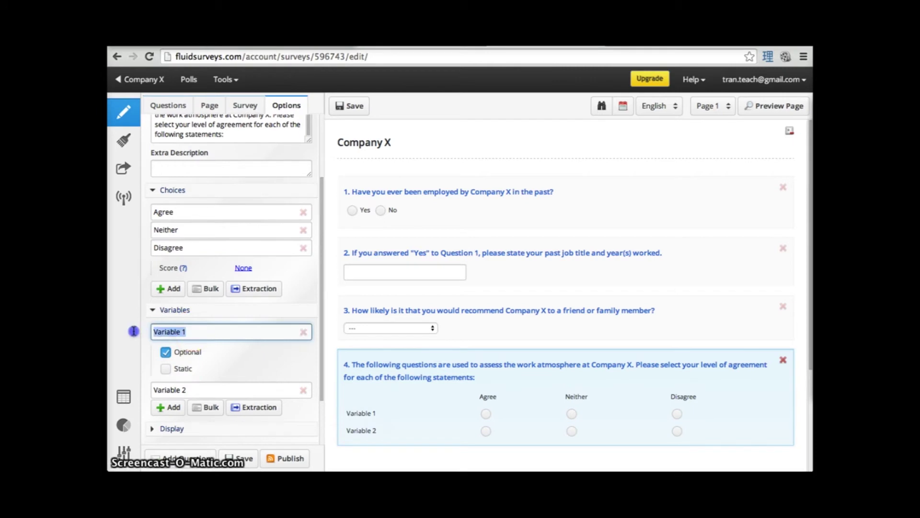
pyautogui.write('The w')
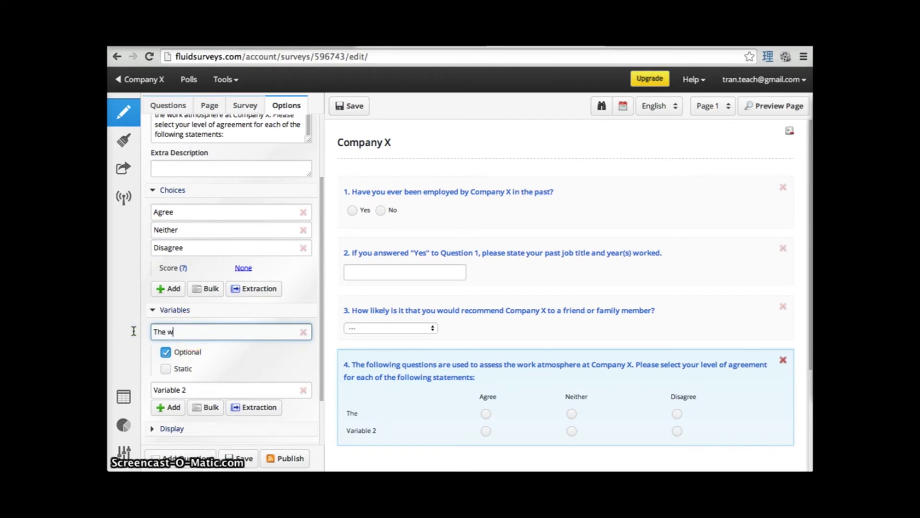
pyautogui.write('ork culture ')
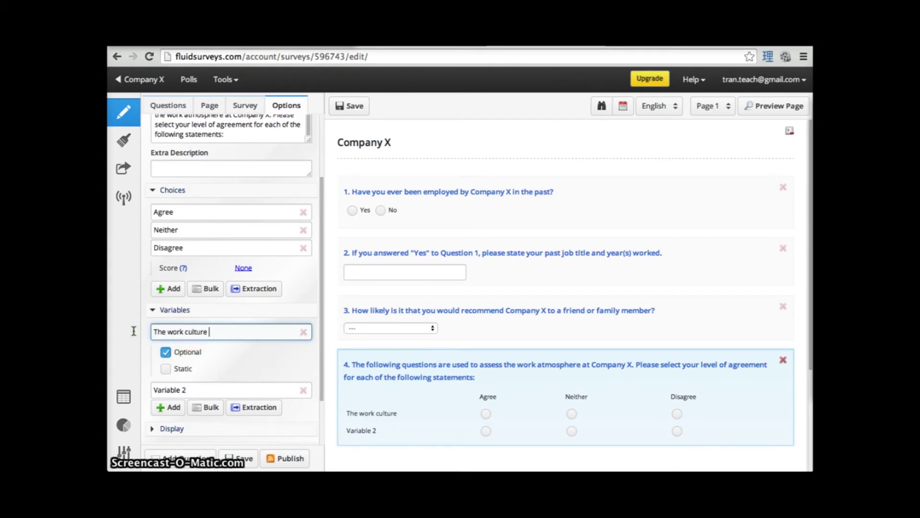
pyautogui.write('within my depa')
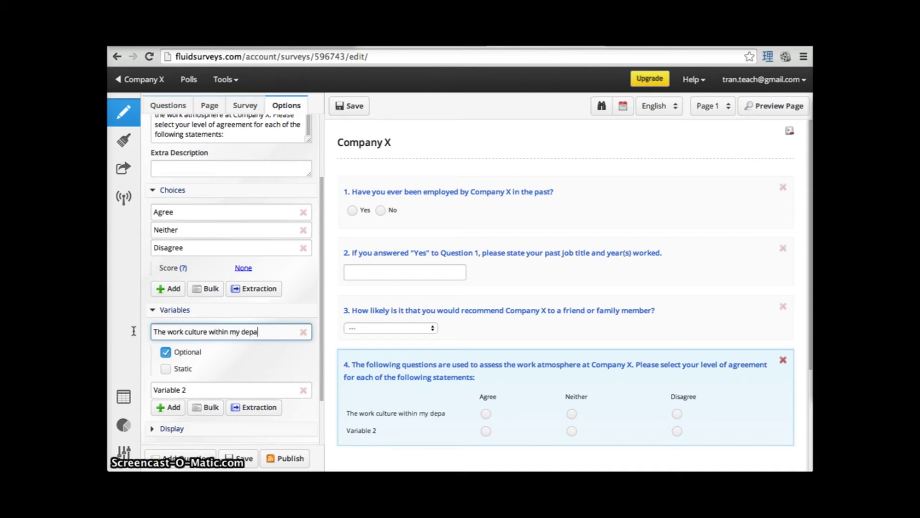
pyautogui.write('rtment is positive.')
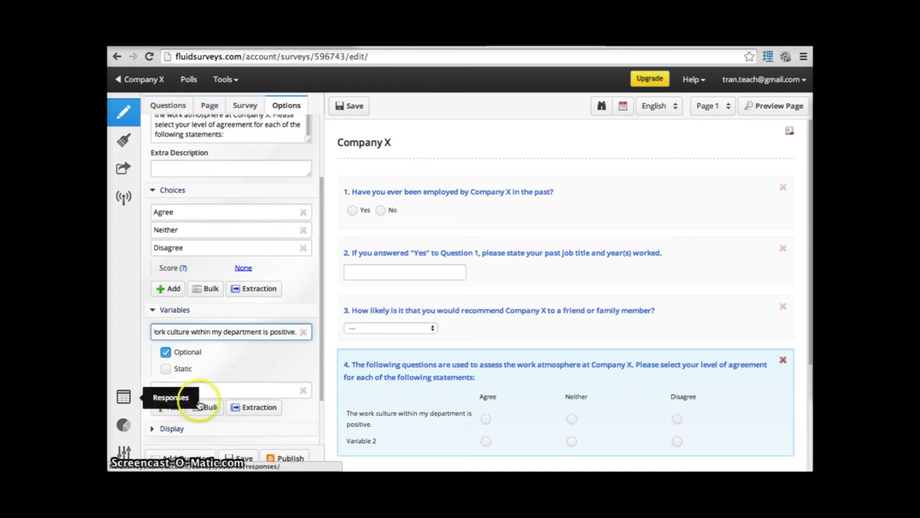
# - Rename the grid question's second variable as "I feel like I am a part of a team"
pyautogui.click(218, 390)
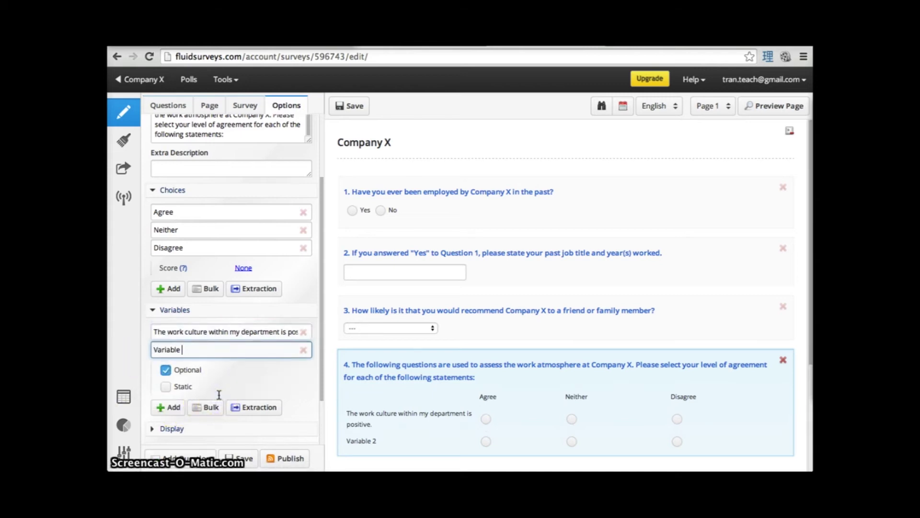
pyautogui.press('BackSpace')
pyautogui.press('BackSpace')
pyautogui.press('BackSpace')
pyautogui.press('BackSpace')
pyautogui.press('BackSpace')
pyautogui.press('BackSpace')
pyautogui.press('BackSpace')
pyautogui.press('BackSpace')
pyautogui.press('BackSpace')
pyautogui.write('I feel like am')
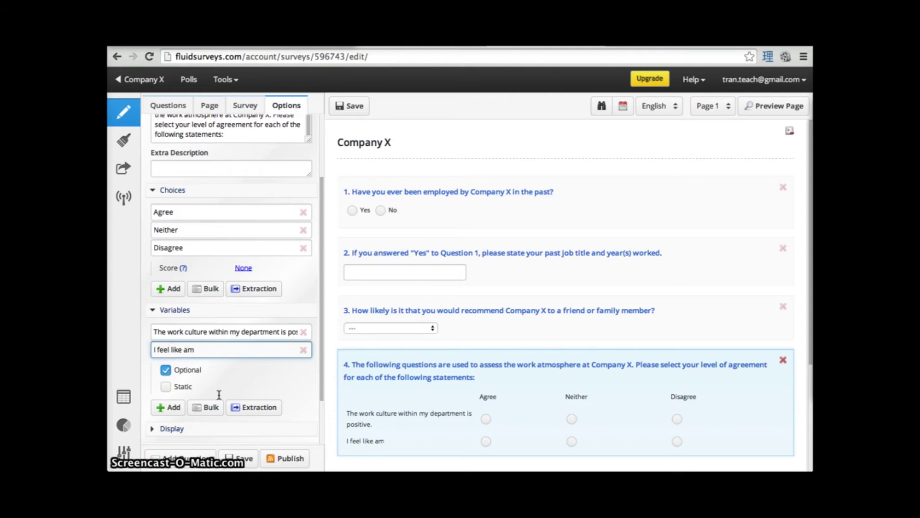
pyautogui.press('BackSpace')
pyautogui.press('BackSpace')
pyautogui.write('I am a part ')
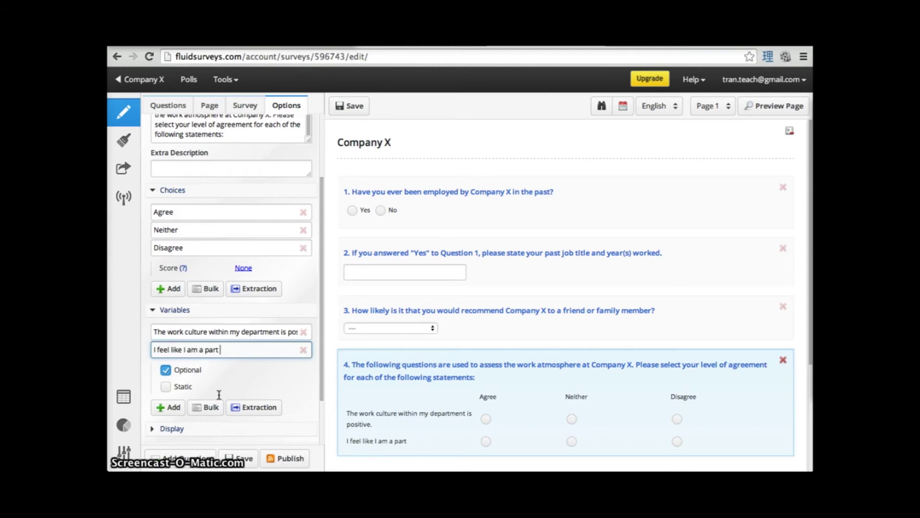
pyautogui.write('of a team.')
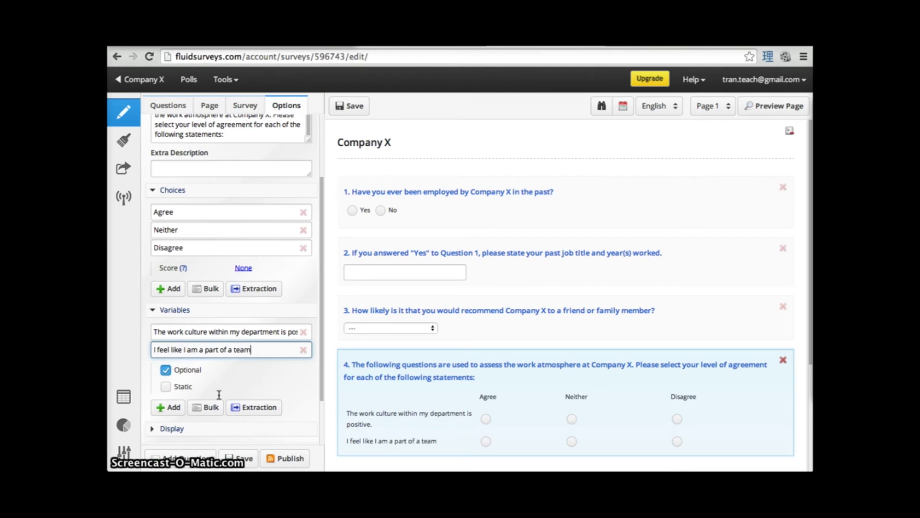
# - Add a third variable to the grid question reading "My efforts are recognized and acknowledged."
pyautogui.click(171, 407)
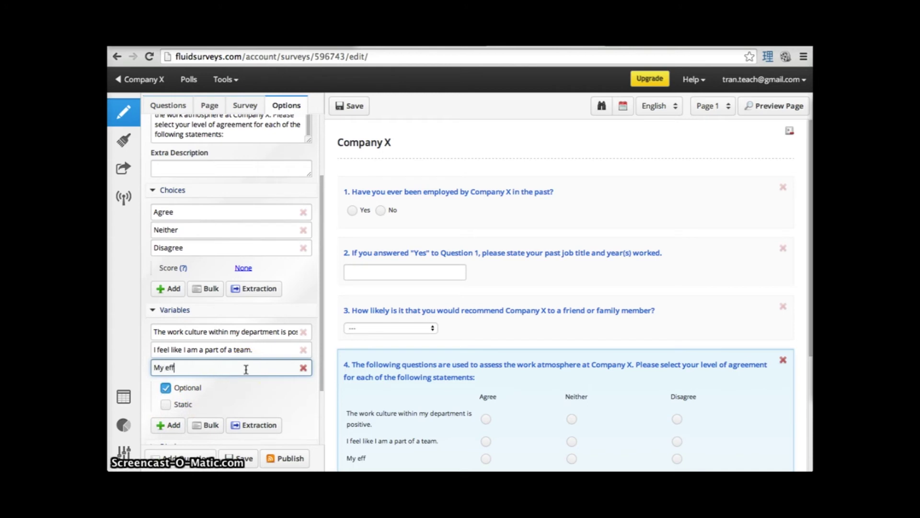
pyautogui.write('My efforts are ')
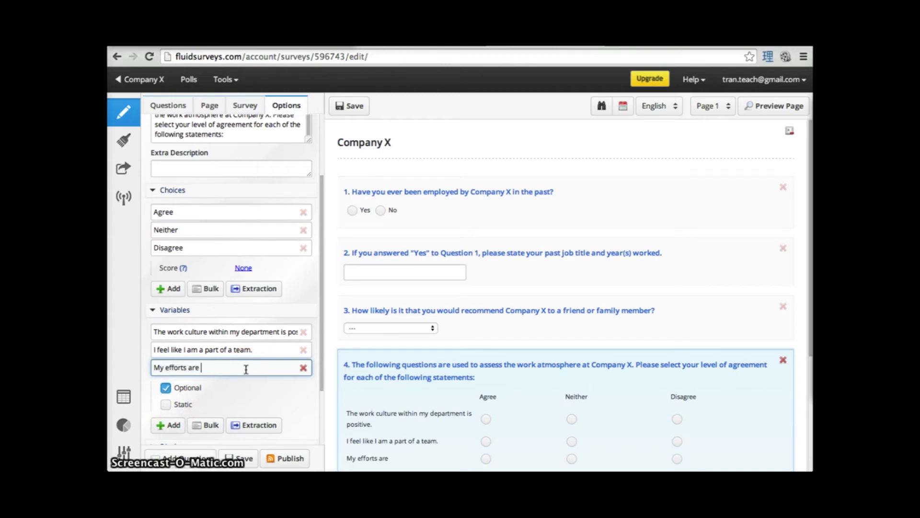
pyautogui.write('recognized and')
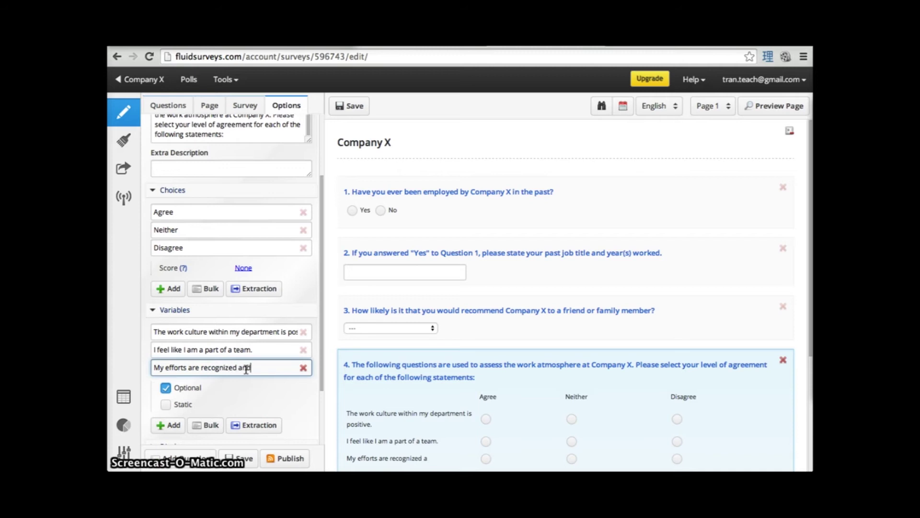
pyautogui.write(' ach')
pyautogui.write('nowledged.')
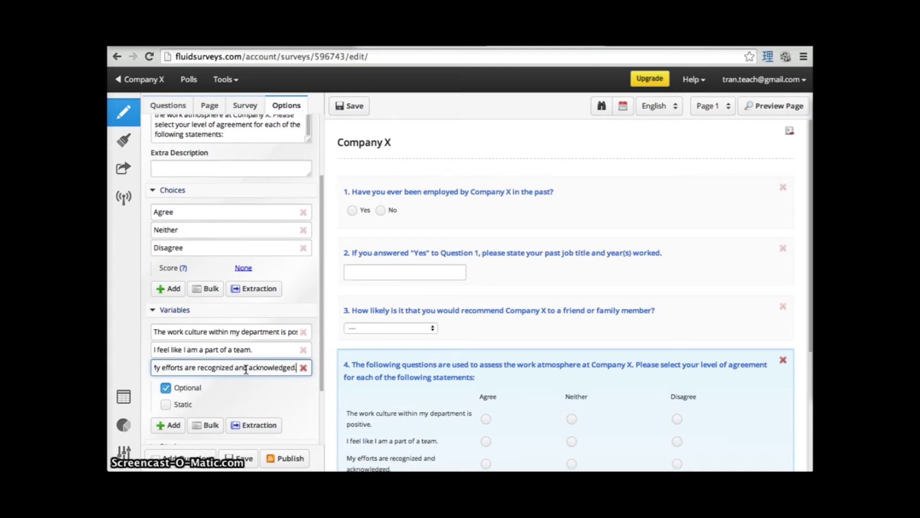
# - Add a Checkbox question below question 4, titled "Please check the following programs that you are comfortable using:"
pyautogui.scroll(-3, 581, 318)
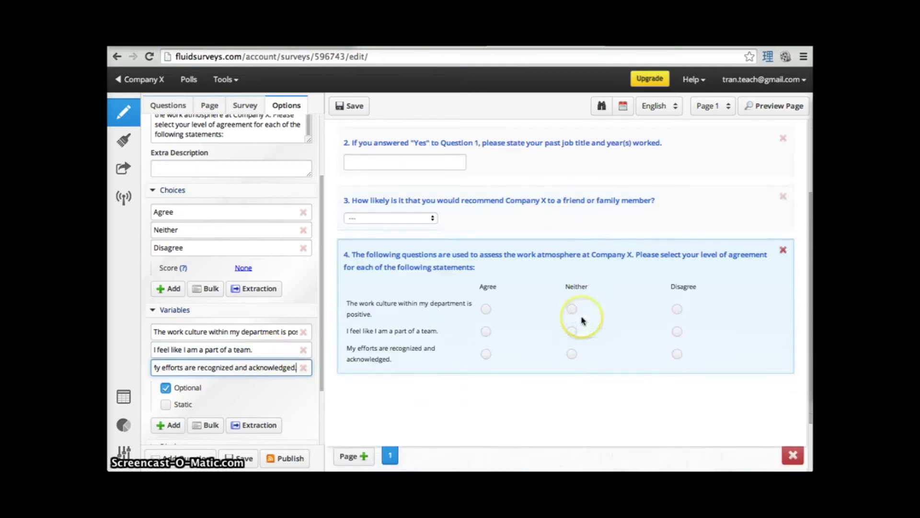
pyautogui.scroll(-1, 583, 320)
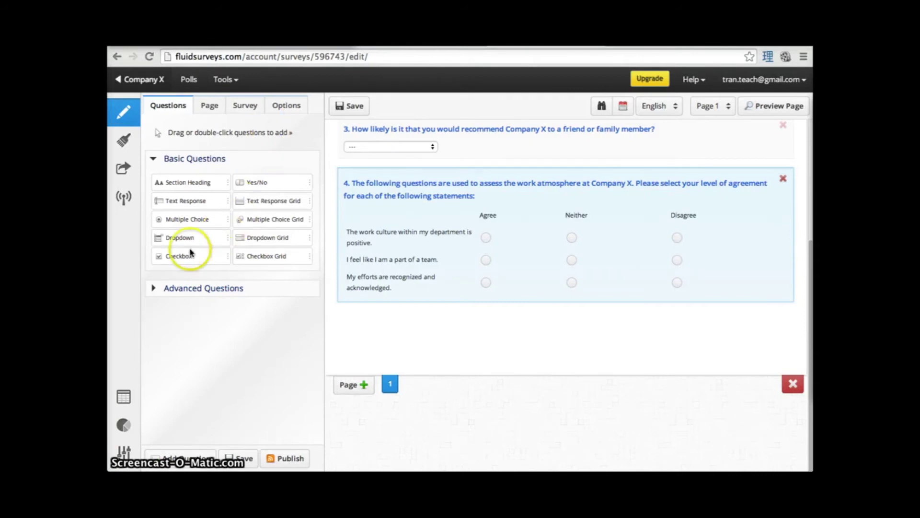
pyautogui.moveTo(173, 256); pyautogui.dragTo(400, 329)
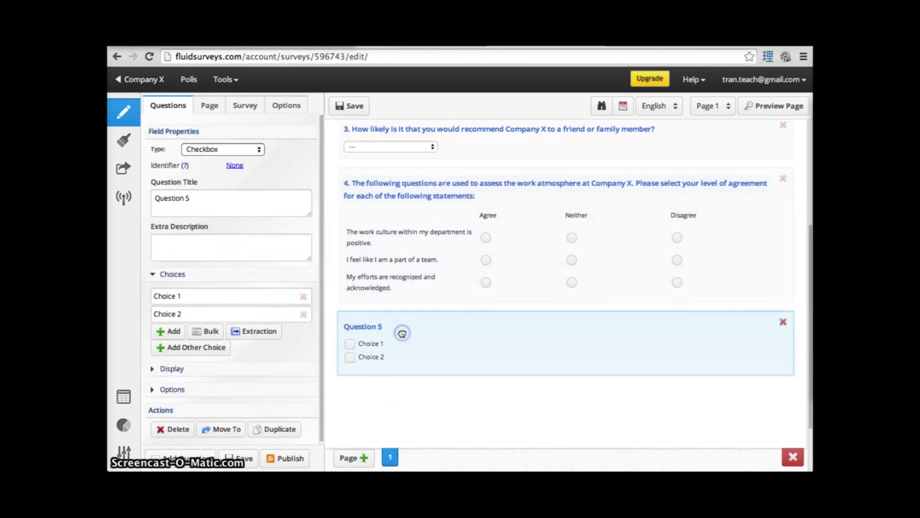
pyautogui.click(211, 197)
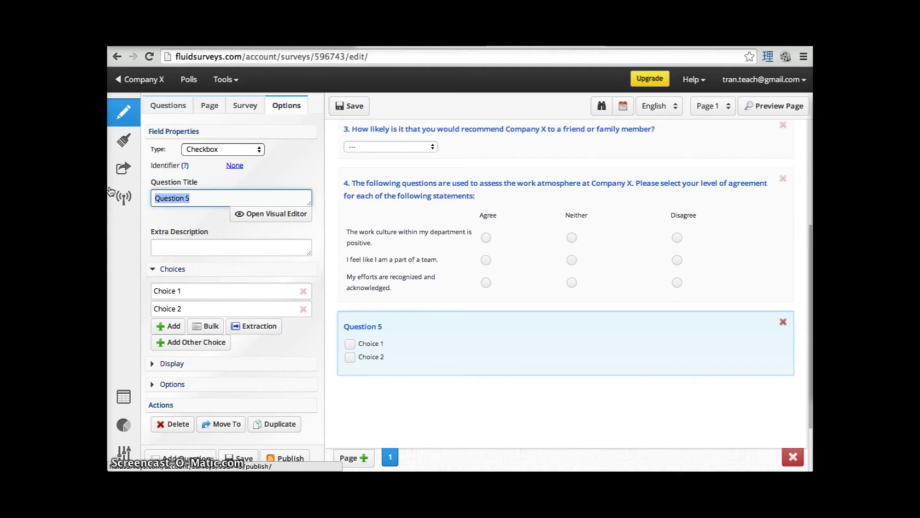
pyautogui.write('Please check the following')
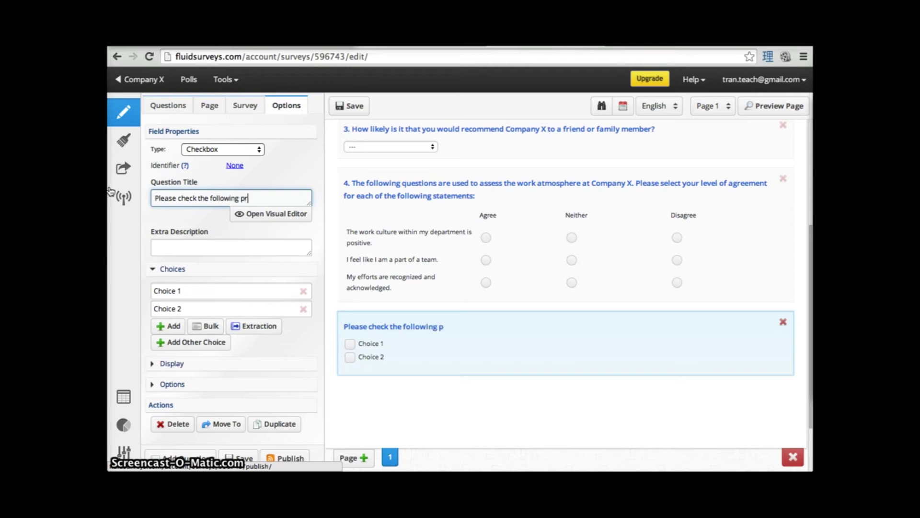
pyautogui.write('ams that you ')
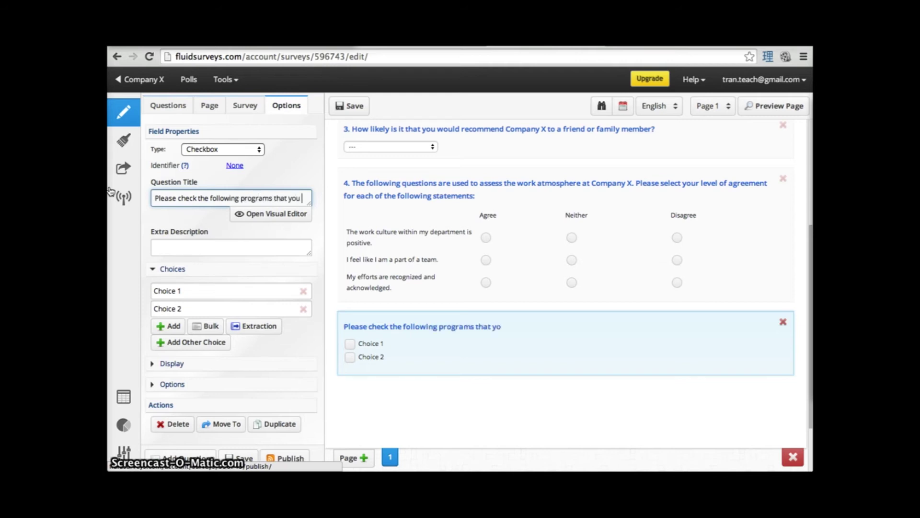
pyautogui.write('are comfortable using:')
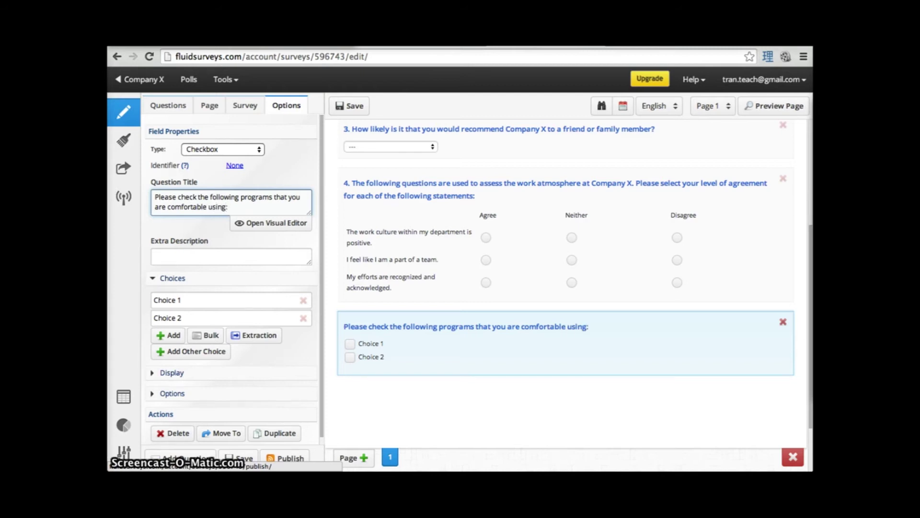
# - Enter "(You can use these programs independently, with little or no help)" as the Checkbox question's extra description
pyautogui.click(184, 255)
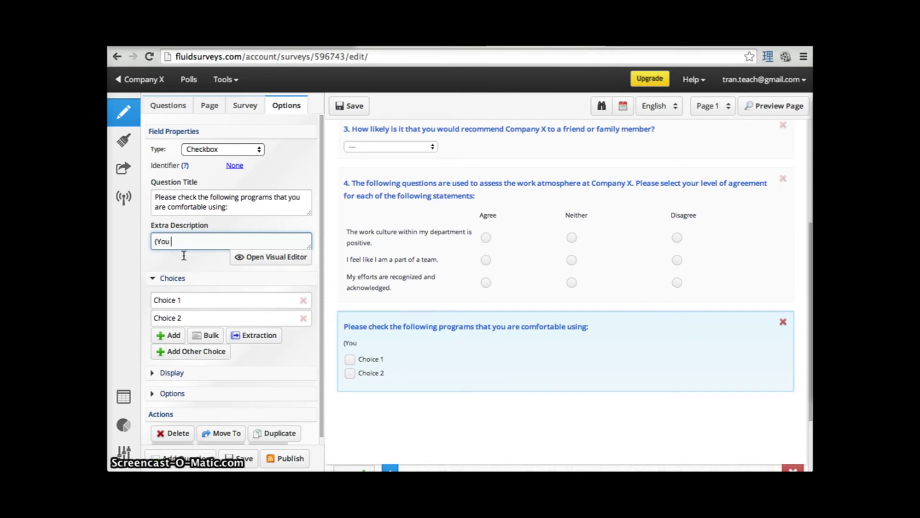
pyautogui.write('use these programs inde')
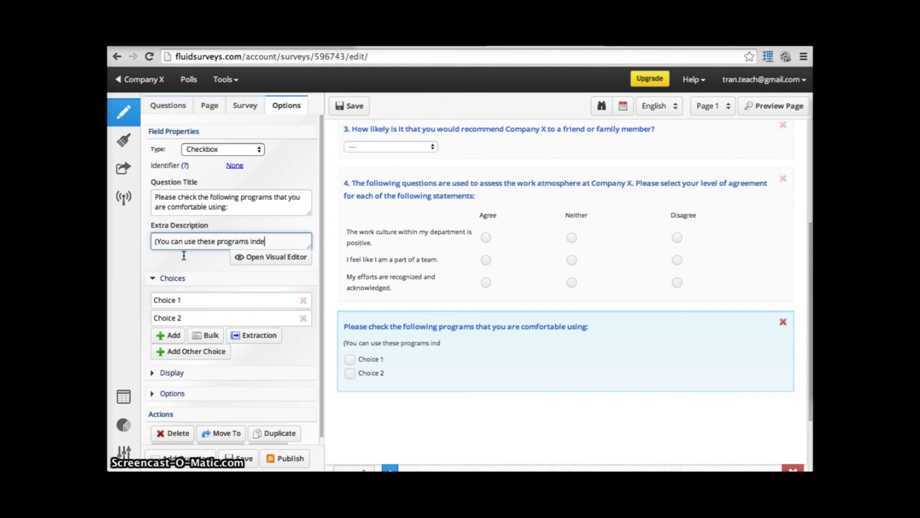
pyautogui.write('pendently')
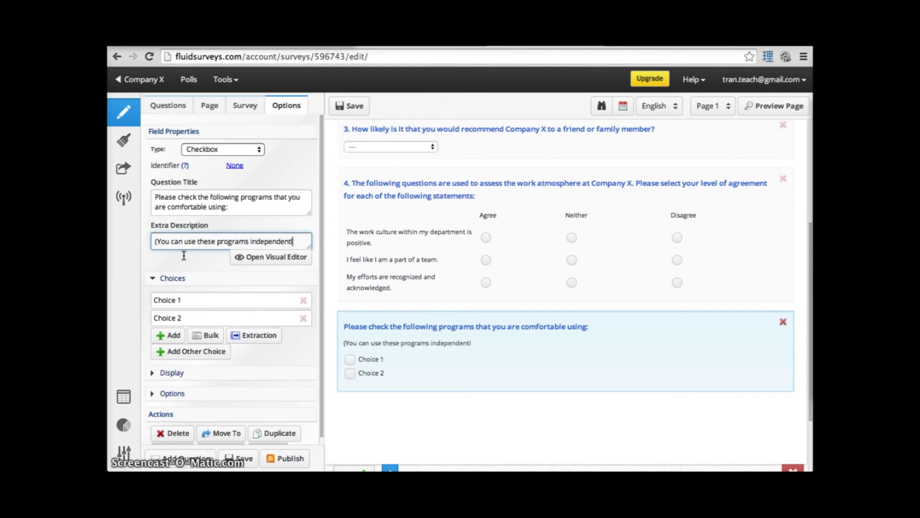
pyautogui.write(', ')
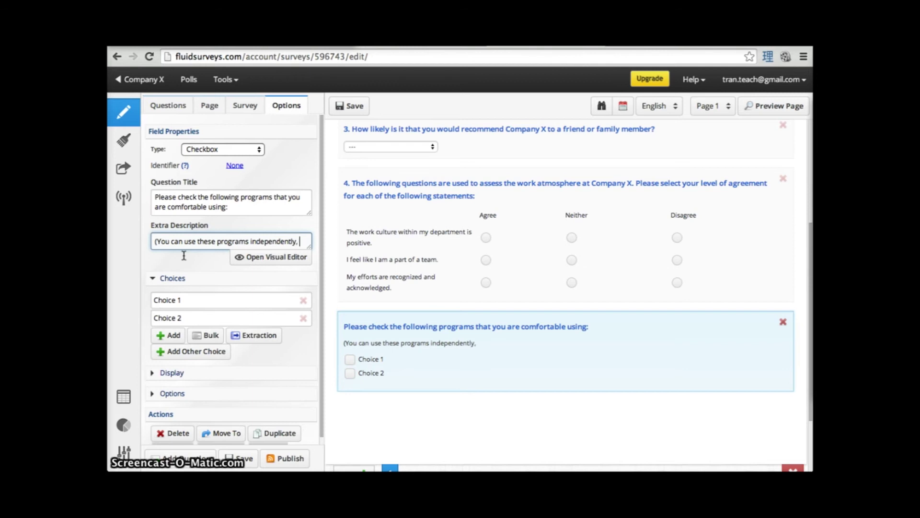
pyautogui.write('with little or no')
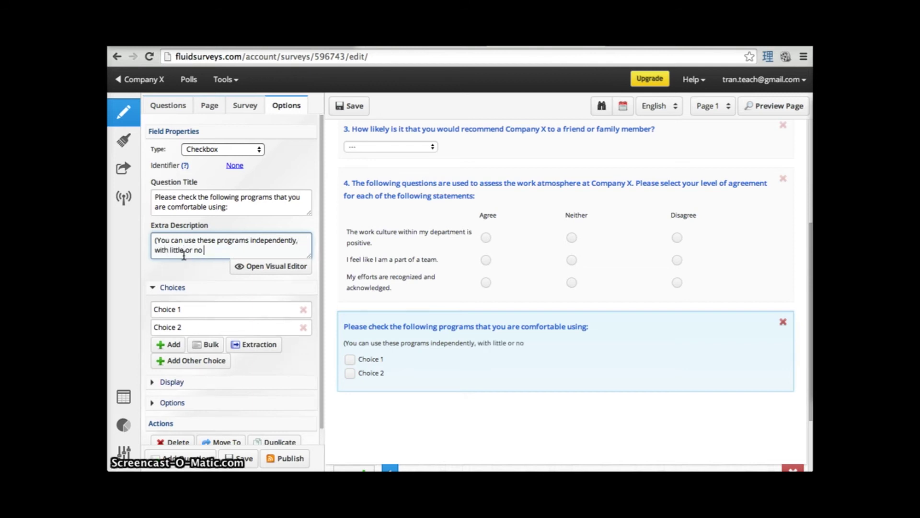
pyautogui.write(' help)')
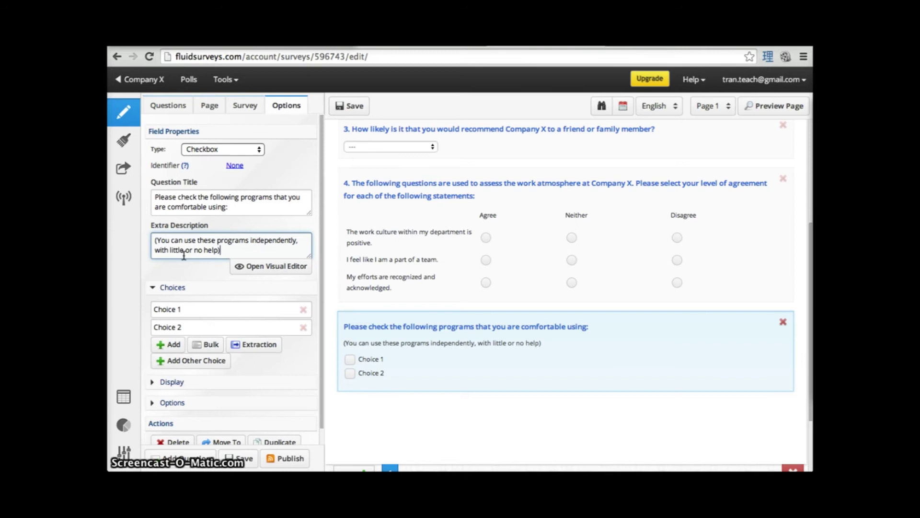
# - Rename the first choice of the Checkbox question as "Microsoft Word"
pyautogui.scroll(-1, 222, 287)
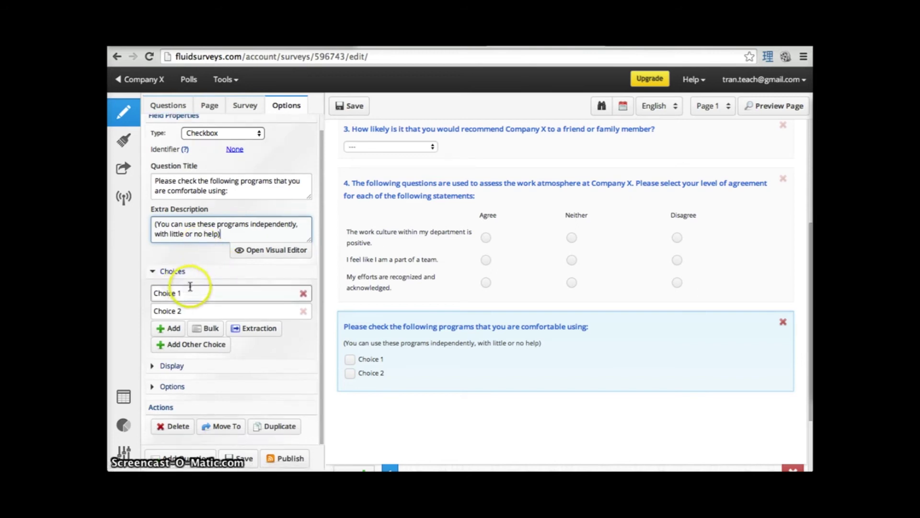
pyautogui.click(177, 293)
pyautogui.scroll(-1, 181, 294)
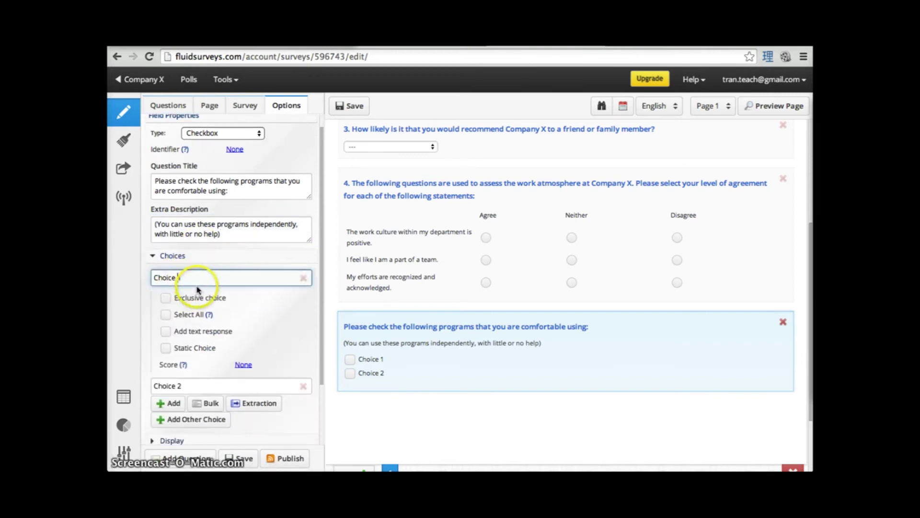
pyautogui.moveTo(155, 278); pyautogui.dragTo(147, 278)
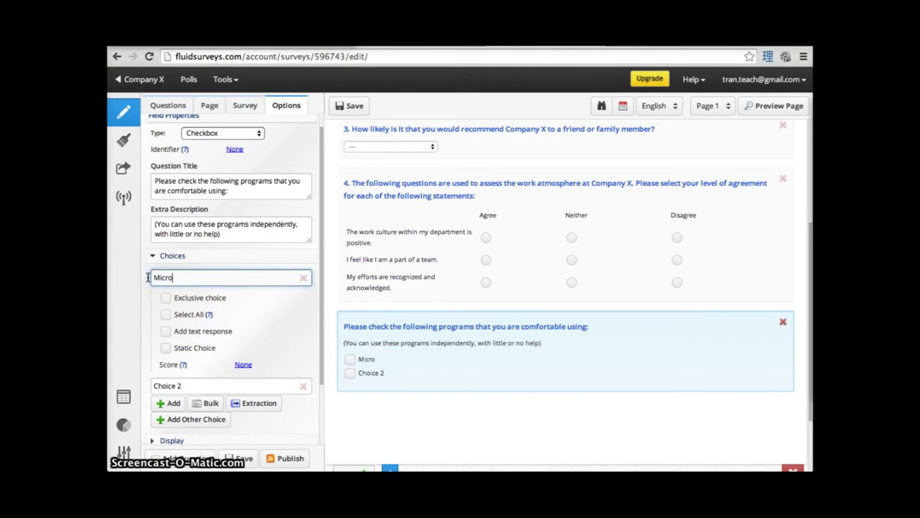
pyautogui.write('Microsoft Word')
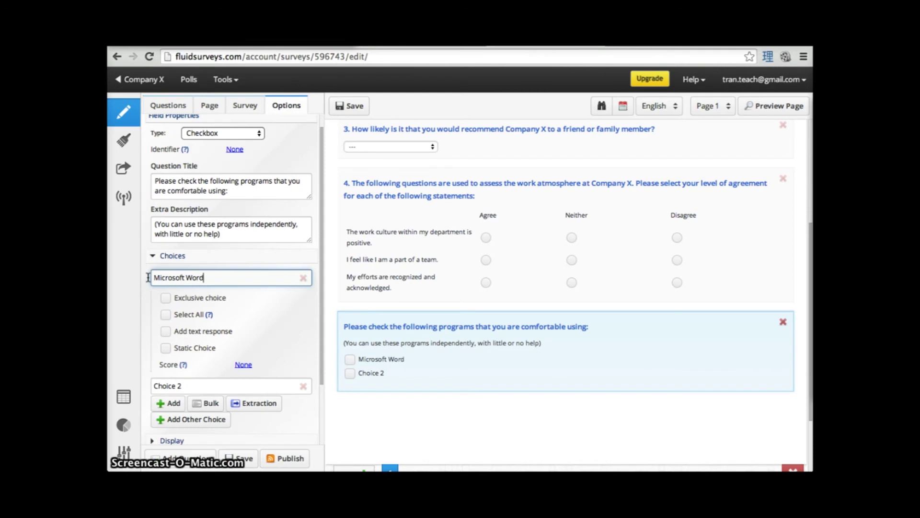
# - Rename the second choice of the Checkbox question as "Microsoft Excel"
pyautogui.click(191, 385)
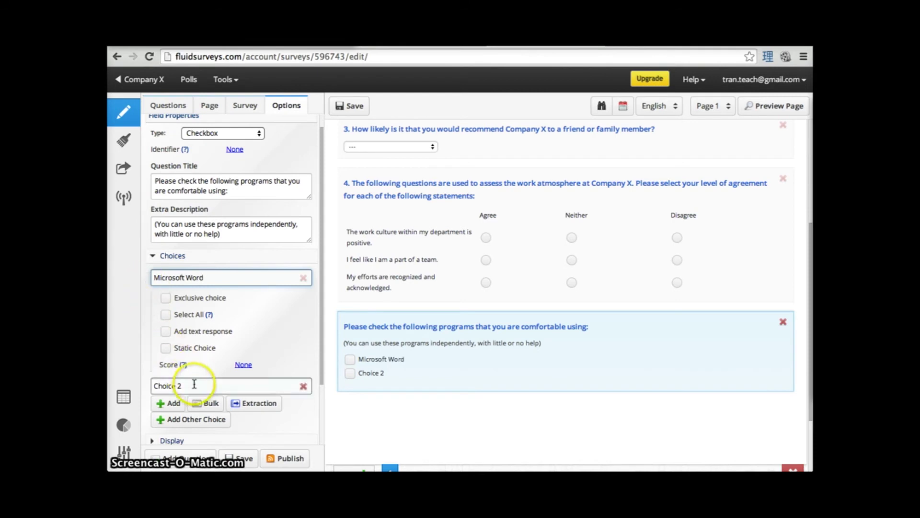
pyautogui.write('M')
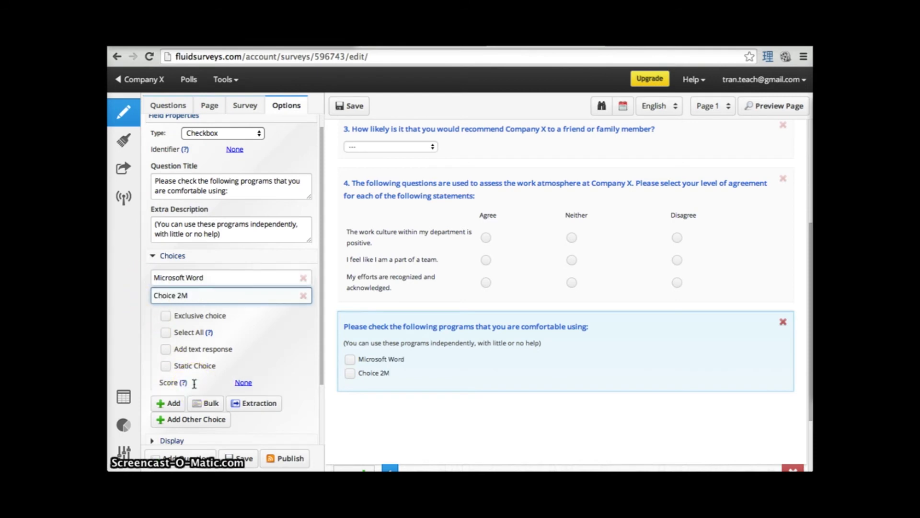
pyautogui.press('BackSpace')
pyautogui.press('BackSpace')
pyautogui.press('BackSpace')
pyautogui.press('BackSpace')
pyautogui.press('BackSpace')
pyautogui.press('BackSpace')
pyautogui.press('BackSpace')
pyautogui.press('BackSpace')
pyautogui.press('BackSpace')
pyautogui.write('Microsoft Excel')
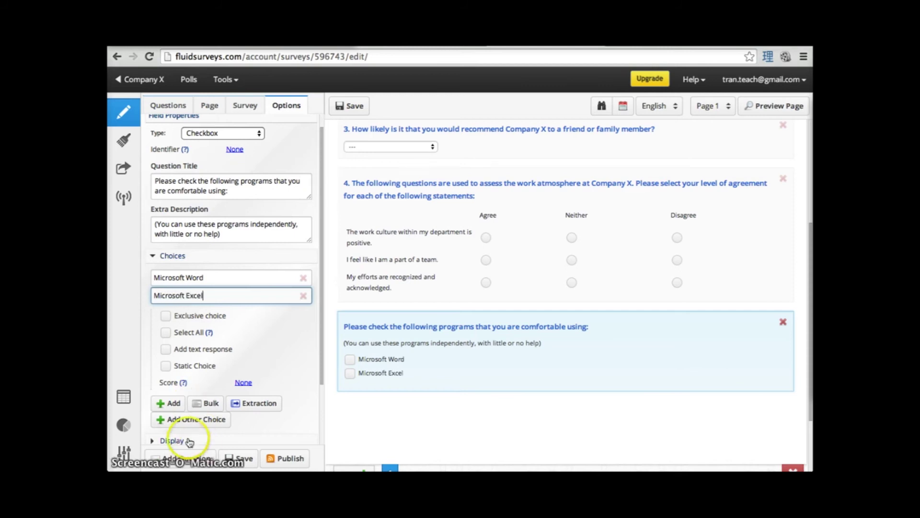
# - Add "Microsoft PowerPoint" and "Google Docs" as the third and fourth choices of the Checkbox question
pyautogui.click(169, 402)
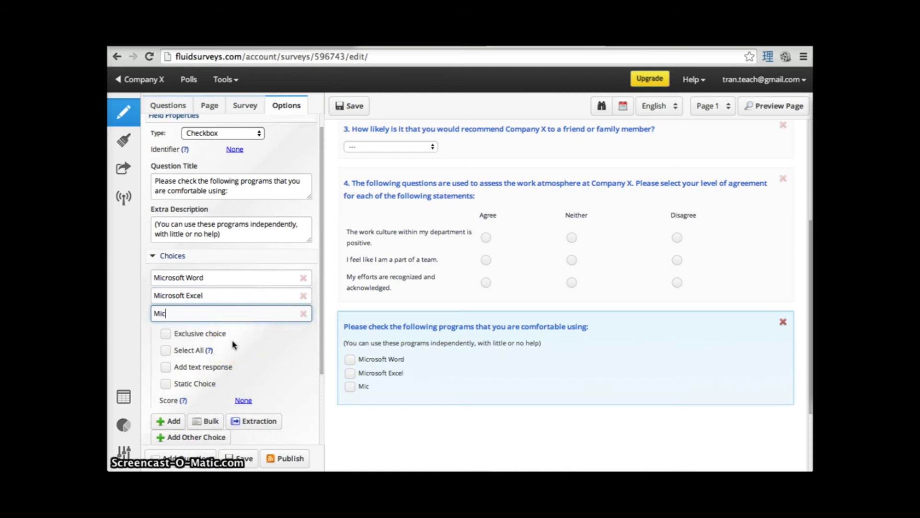
pyautogui.write('Microsoft ')
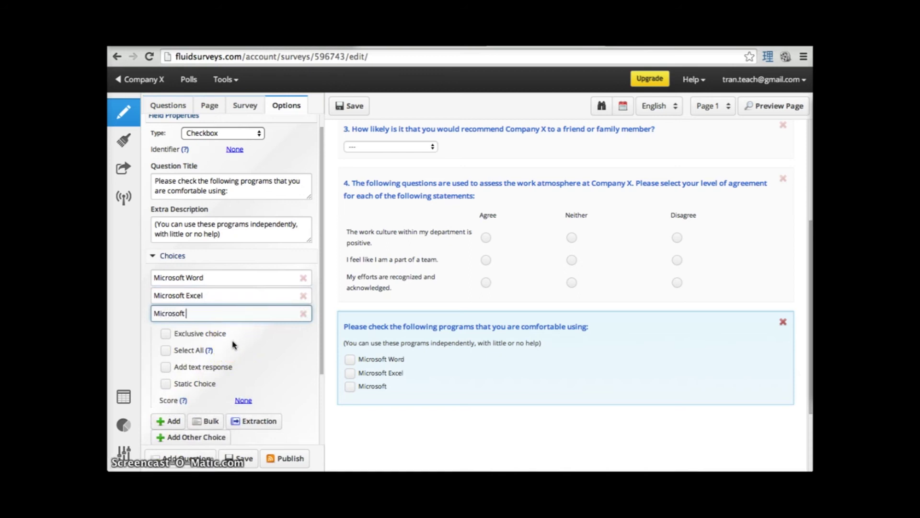
pyautogui.write('PowerPoint')
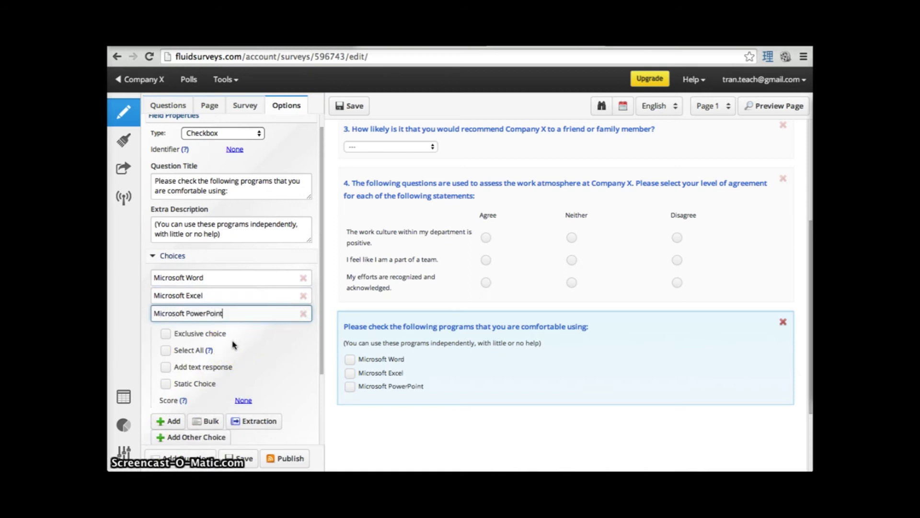
pyautogui.click(168, 420)
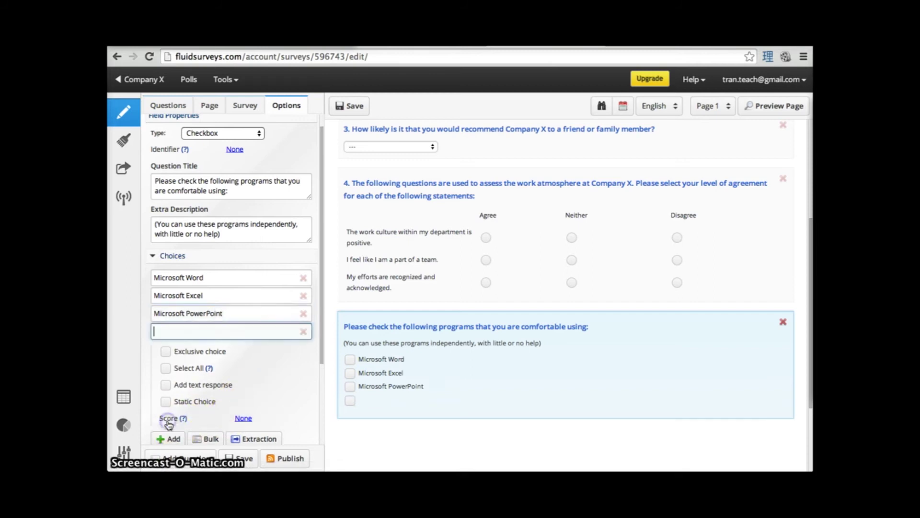
pyautogui.write('Google')
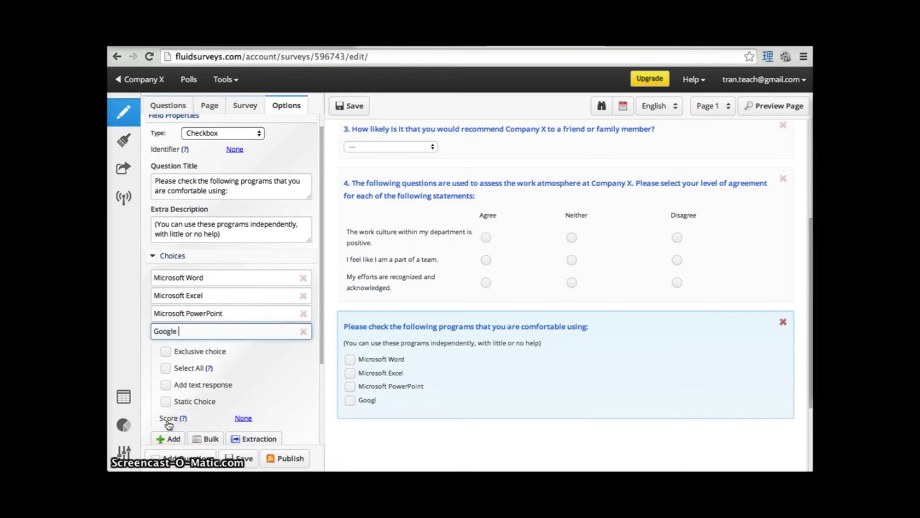
pyautogui.write(' Docs')
# - Add "Google Sheets" and "Google Slides" as the fifth and sixth choices of the Checkbox question
pyautogui.click(170, 439)
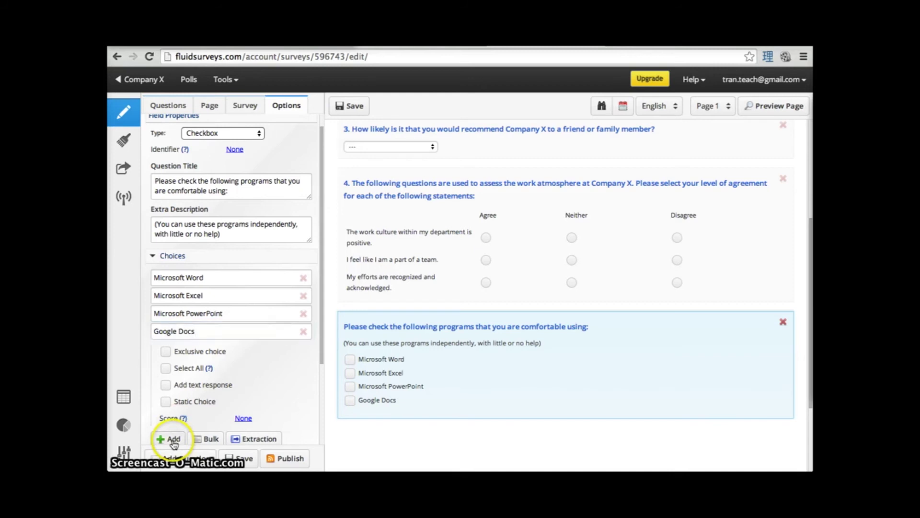
pyautogui.write('Google Spre')
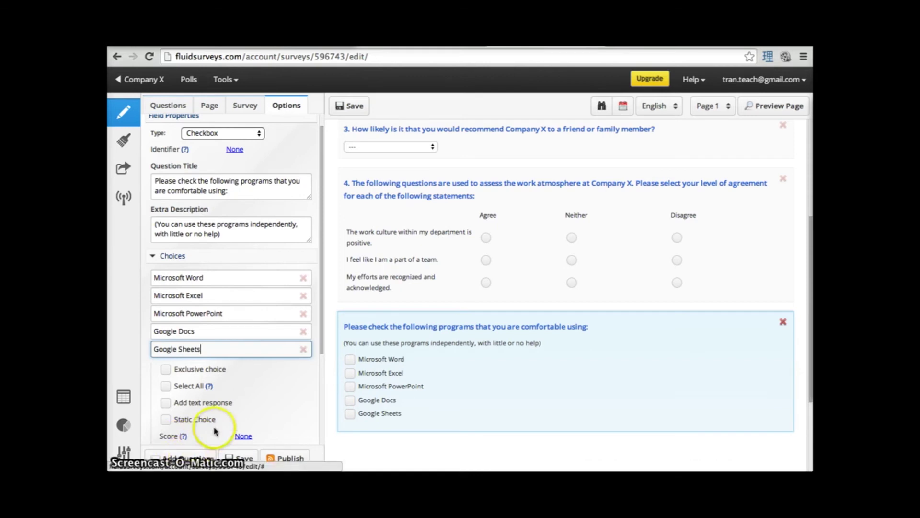
pyautogui.scroll(-1, 210, 422)
pyautogui.click(170, 409)
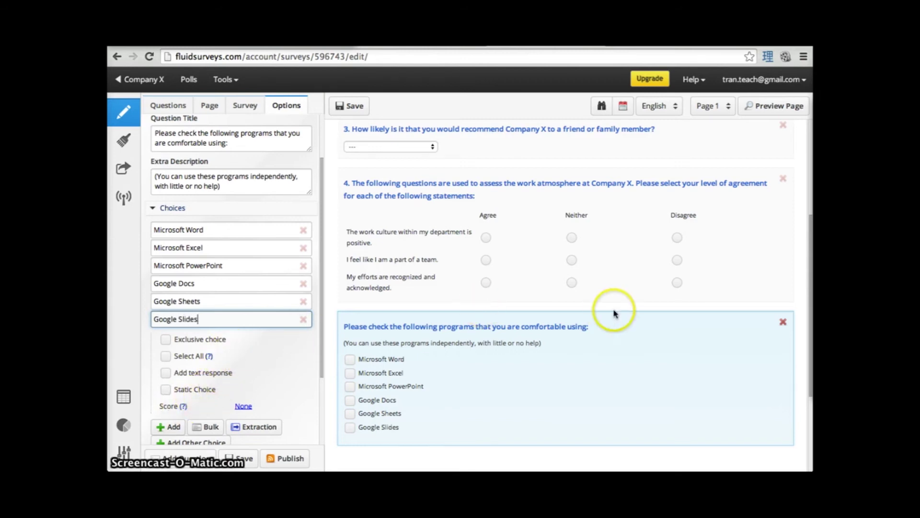
# - Return to the list of question types and save the Company X survey
pyautogui.scroll(-3, 612, 312)
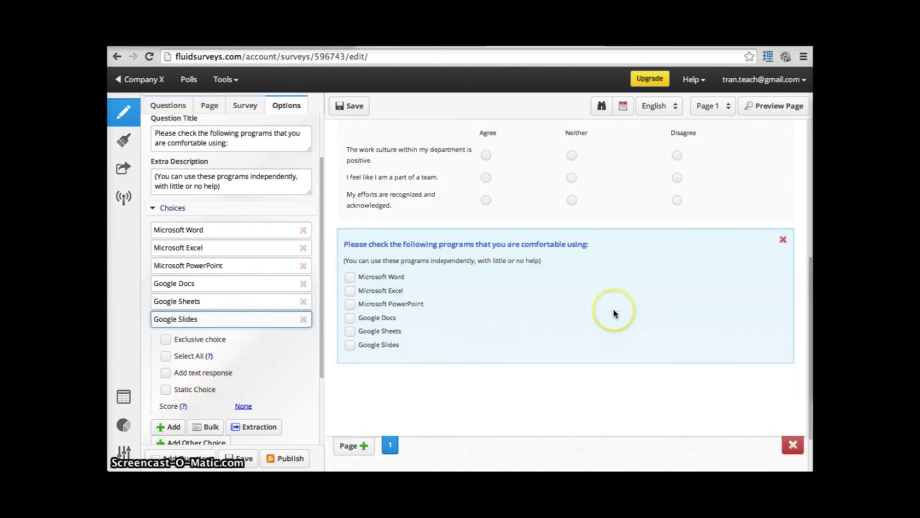
pyautogui.click(161, 101)
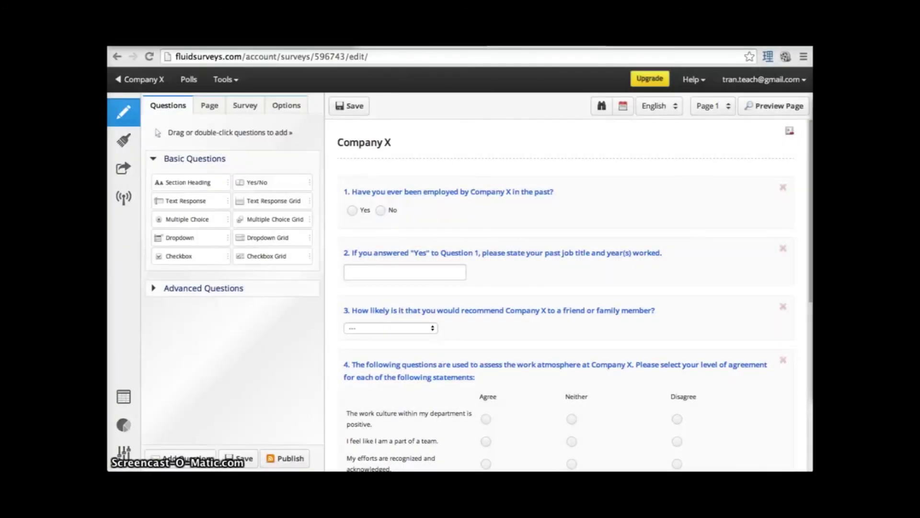
pyautogui.click(243, 459)
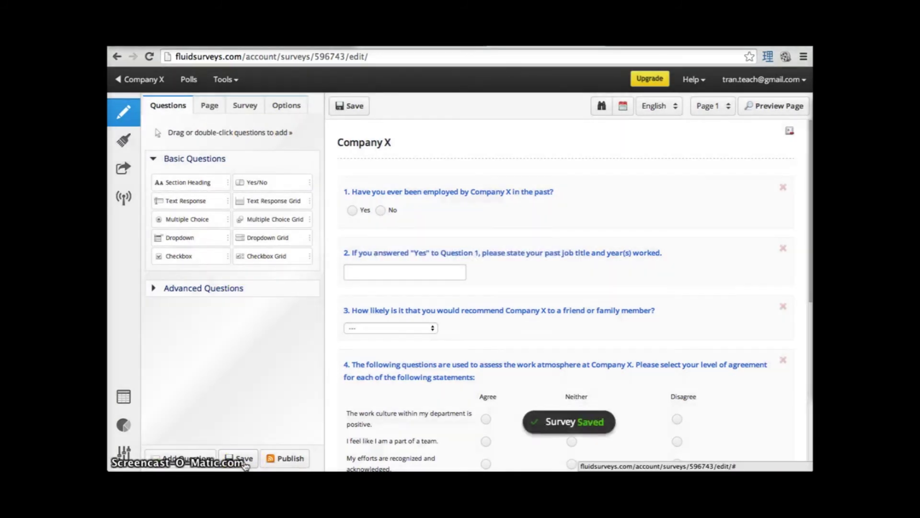
# - Open the Company X survey's theme settings and look through the available themes
pyautogui.click(124, 142)
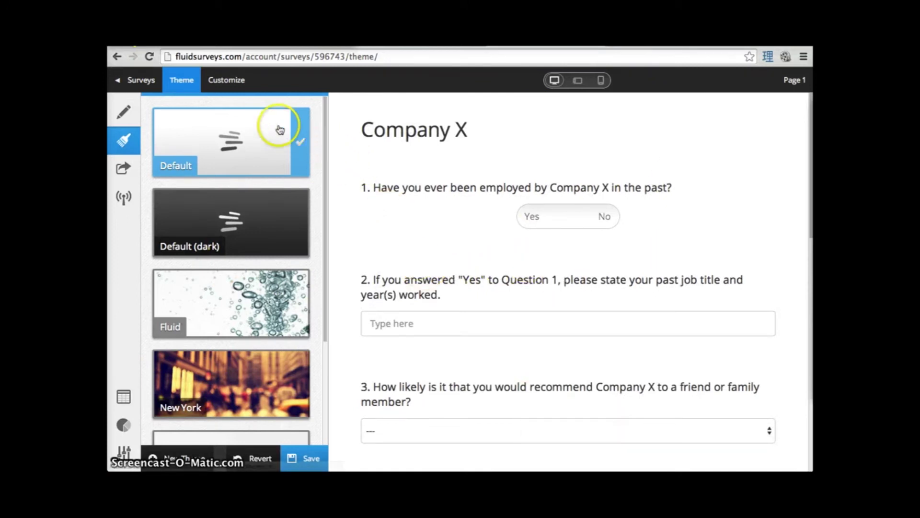
pyautogui.scroll(-3, 230, 316)
pyautogui.scroll(3, 229, 315)
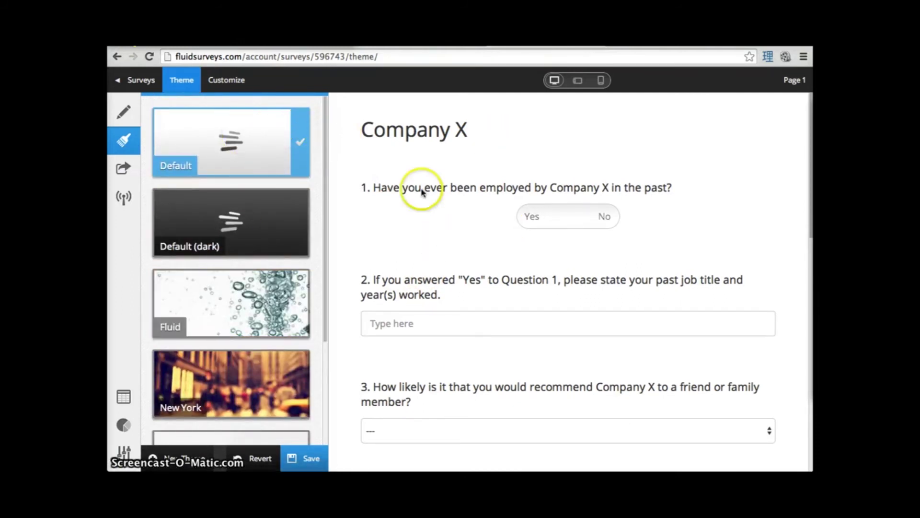
# - Customize the theme by setting the survey's text size to 12, and save the theme
pyautogui.click(236, 86)
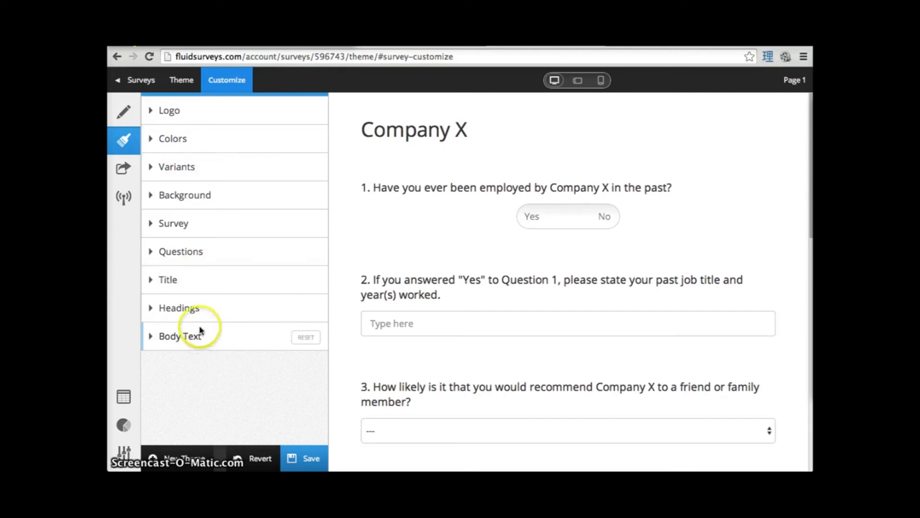
pyautogui.click(152, 224)
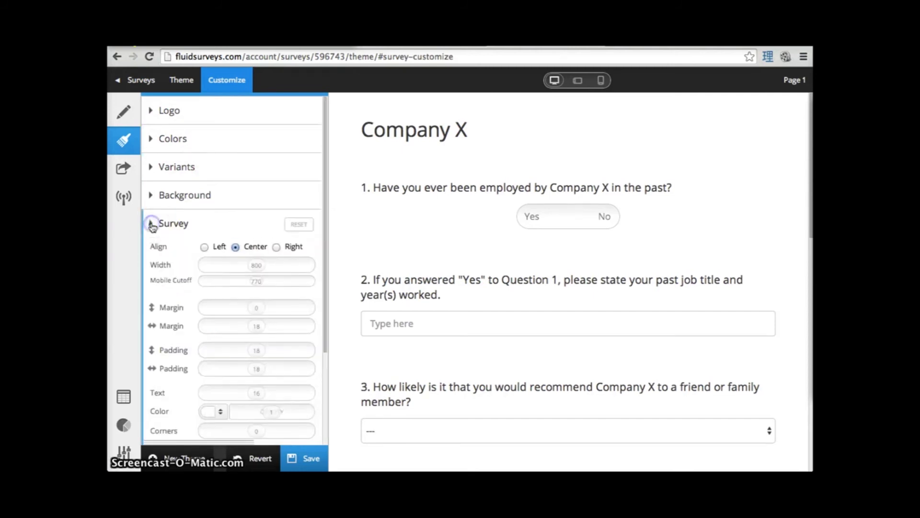
pyautogui.scroll(-1, 158, 288)
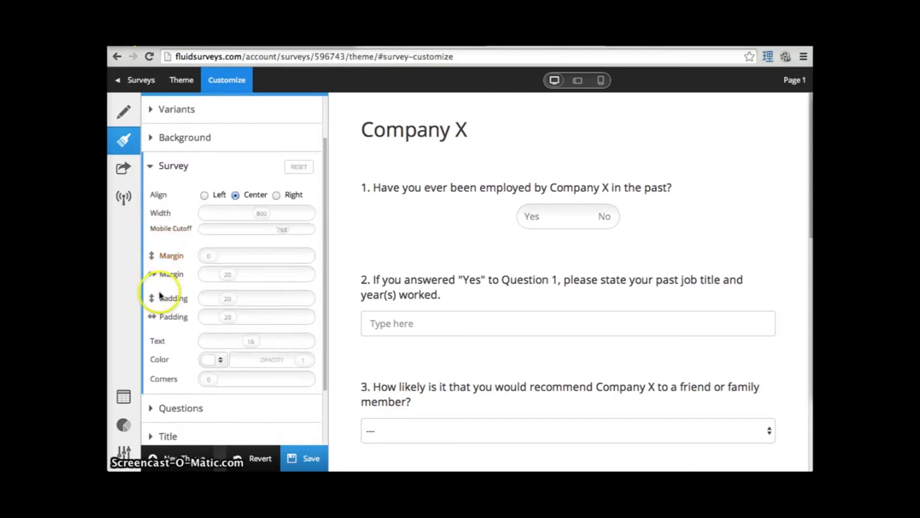
pyautogui.moveTo(253, 346); pyautogui.dragTo(246, 347)
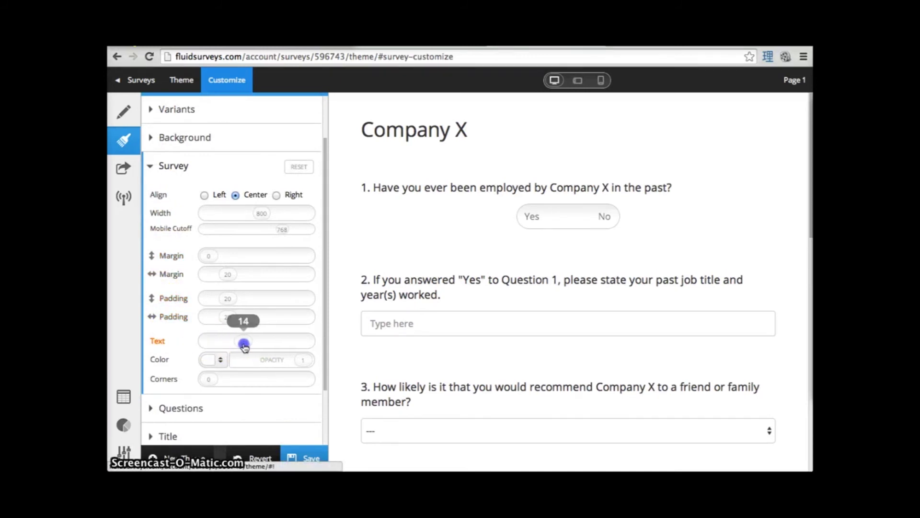
pyautogui.moveTo(239, 345); pyautogui.dragTo(238, 345)
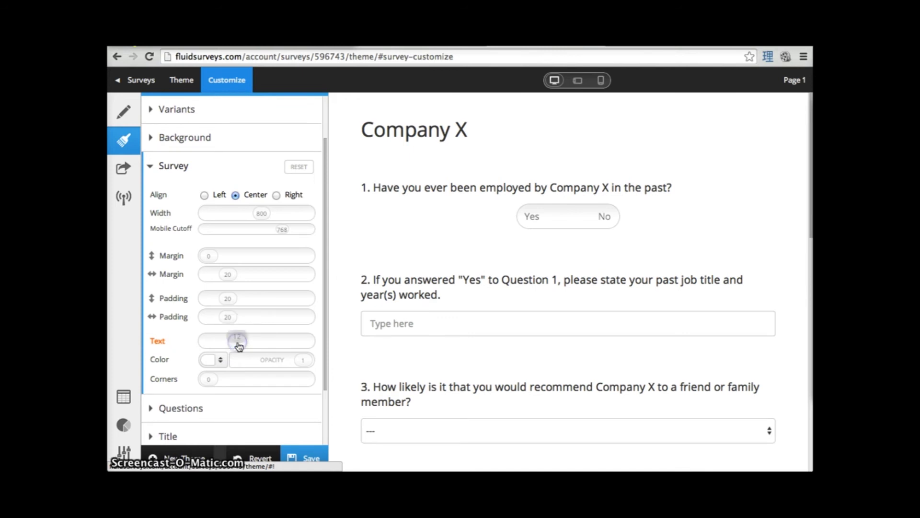
pyautogui.click(152, 167)
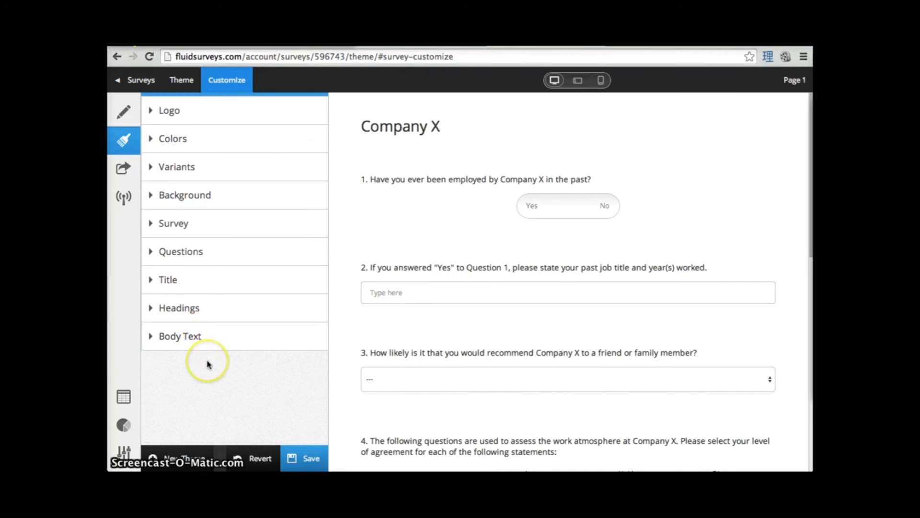
pyautogui.click(313, 461)
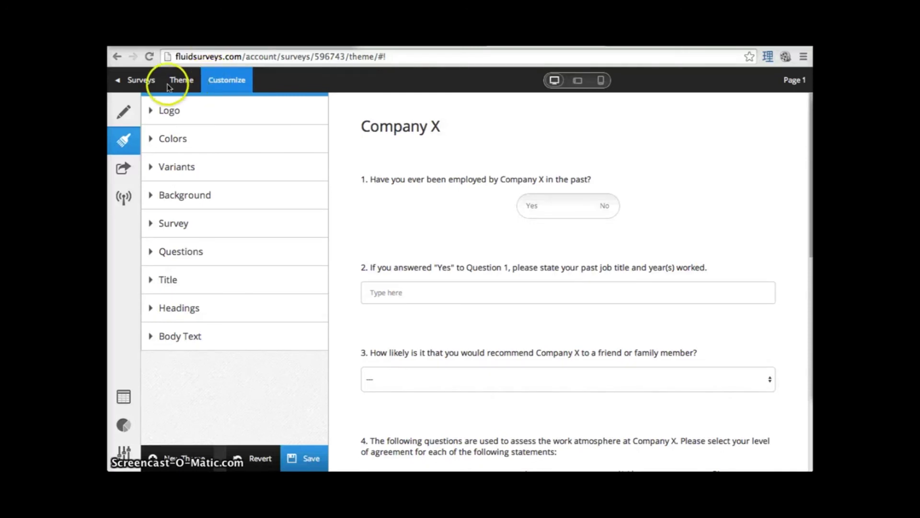
# - Reopen Company X from the list of surveys and review the whole questionnaire in preview
pyautogui.click(152, 78)
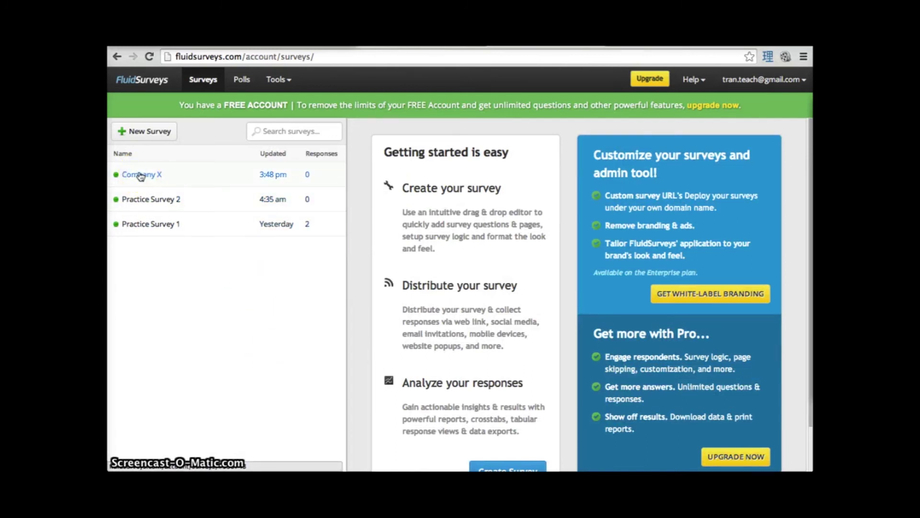
pyautogui.click(140, 175)
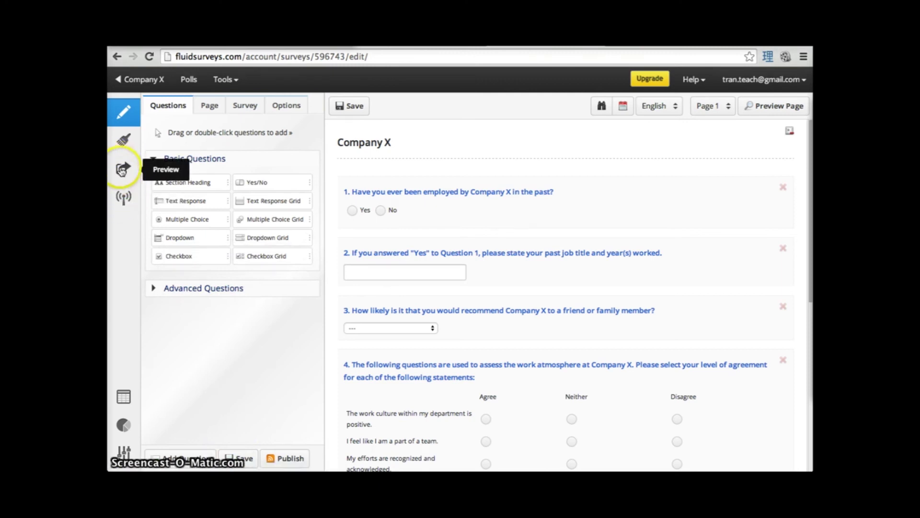
pyautogui.click(122, 170)
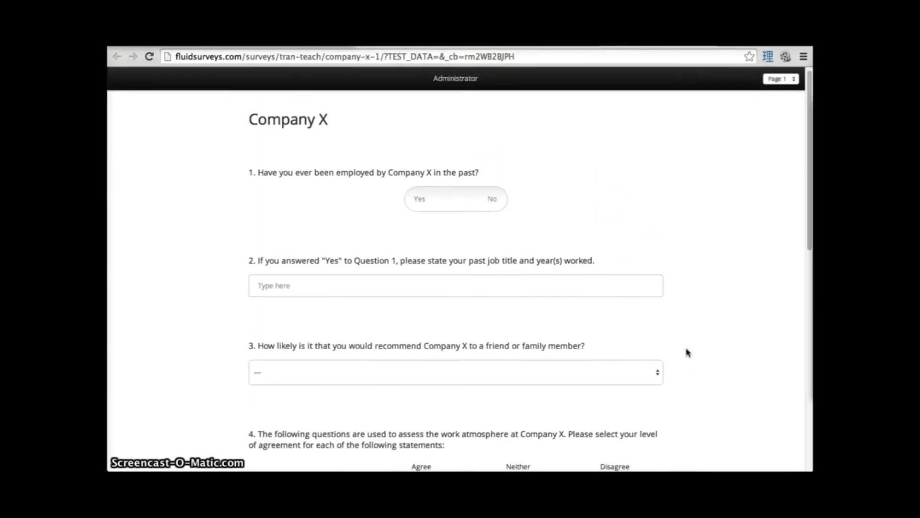
pyautogui.scroll(-10, 686, 352)
pyautogui.scroll(10, 694, 275)
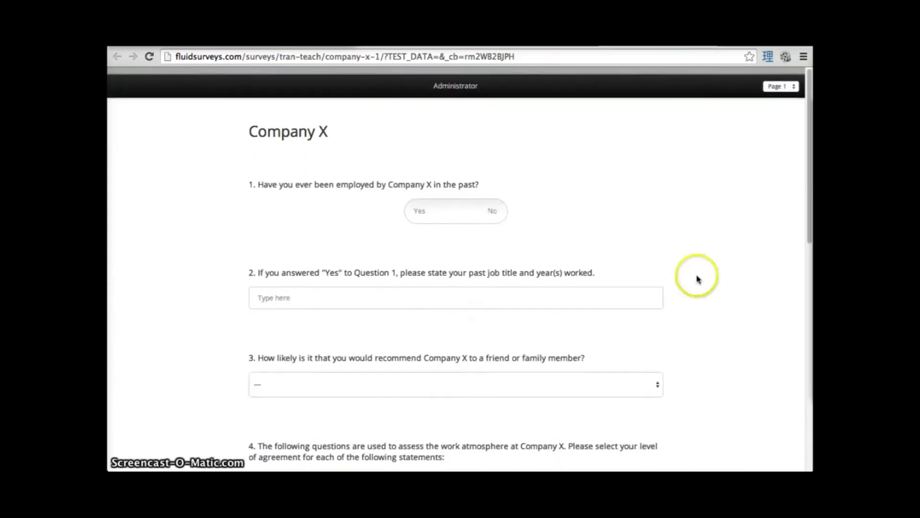
pyautogui.press('super+w')
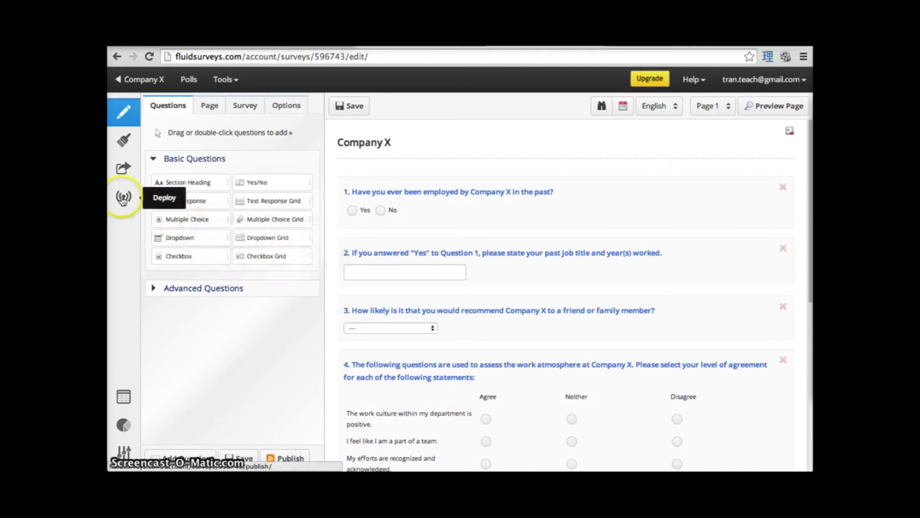
# - Review the survey's web deployment settings, selecting its web URL and checking the live status option without closing the survey
pyautogui.click(124, 200)
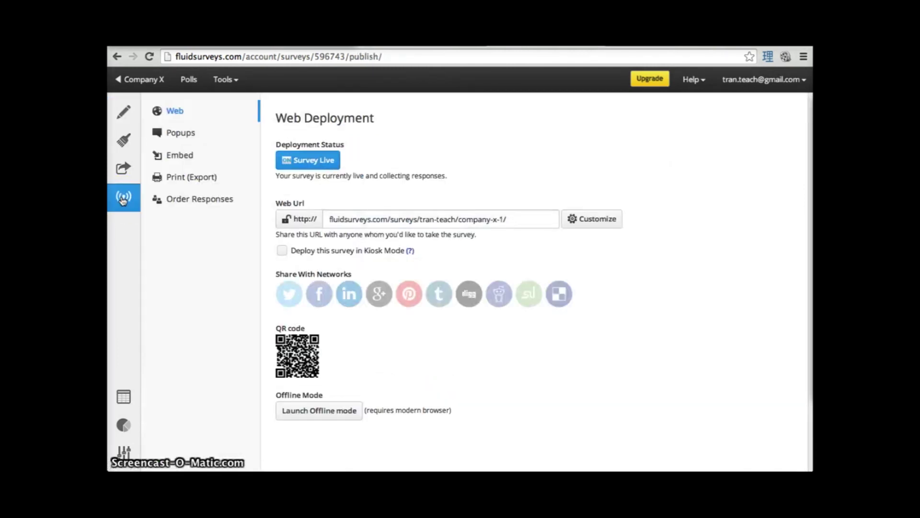
pyautogui.click(401, 229)
pyautogui.click(408, 217)
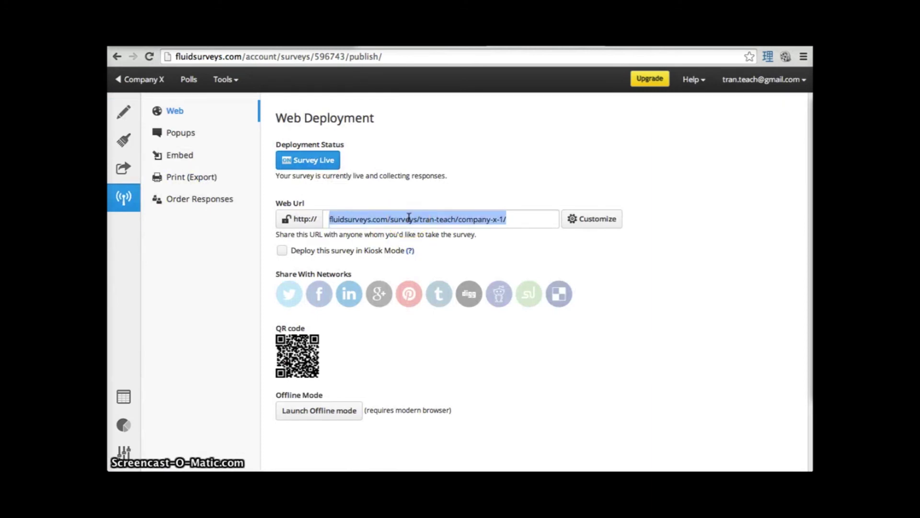
pyautogui.click(309, 163)
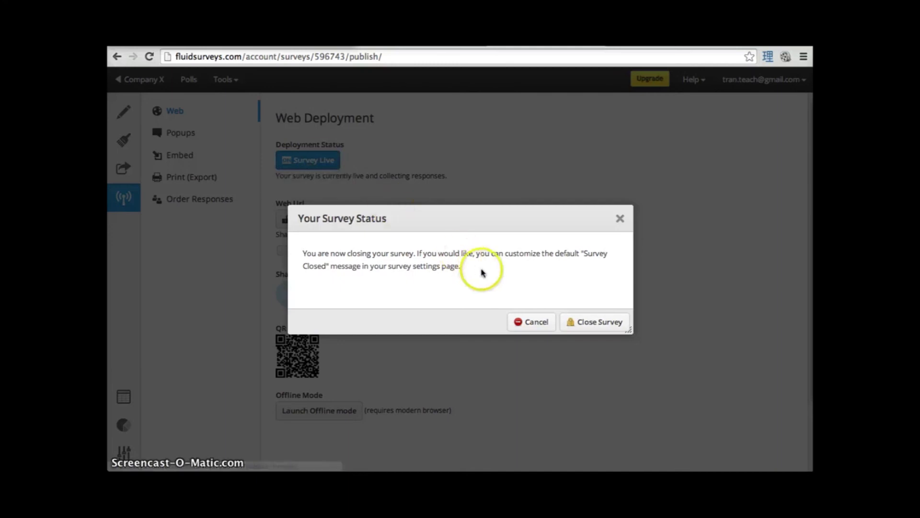
pyautogui.click(619, 219)
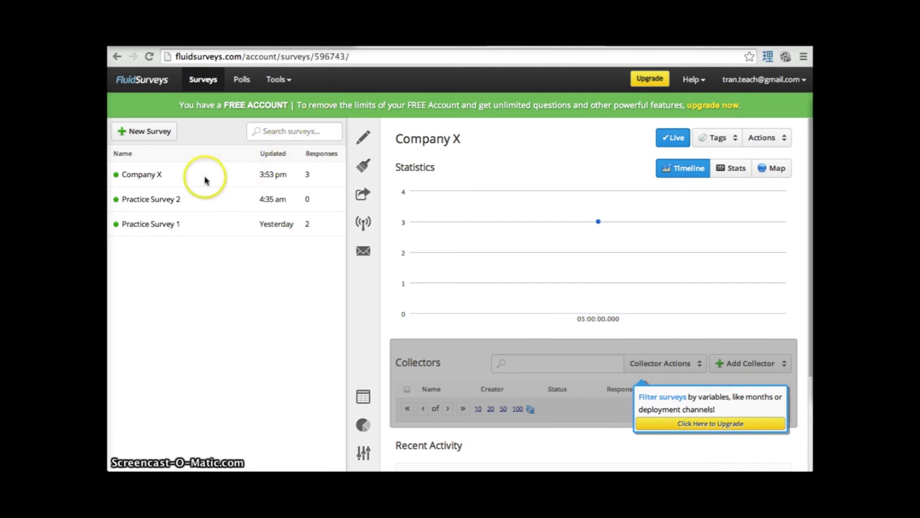
# - Open the Company X responses and review the available column and response action options
pyautogui.click(149, 181)
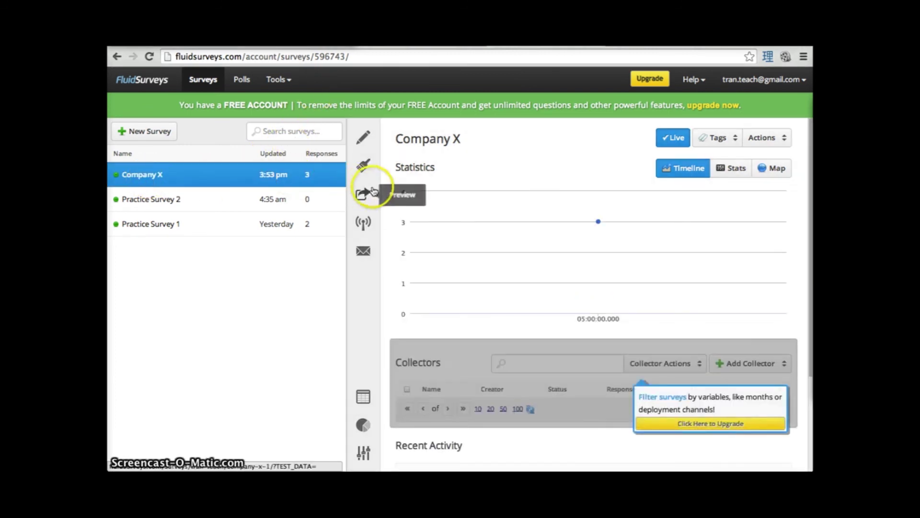
pyautogui.click(363, 397)
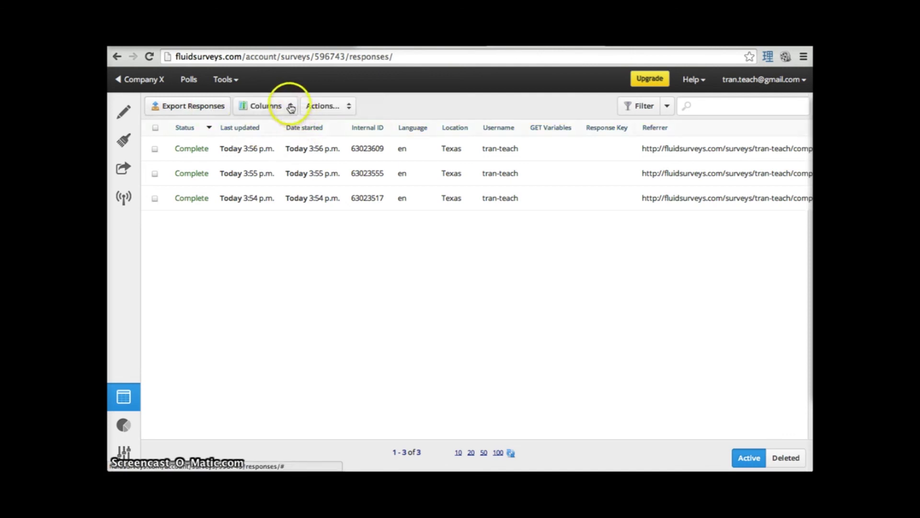
pyautogui.click(291, 107)
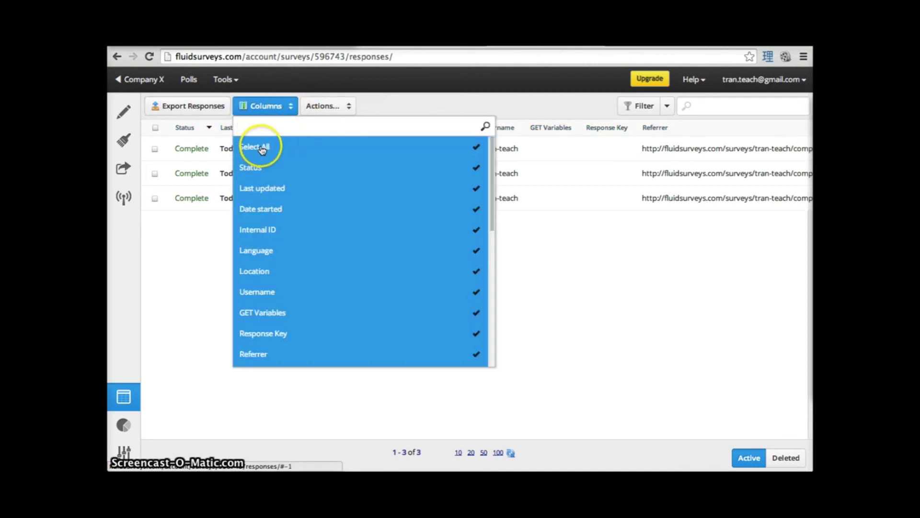
pyautogui.scroll(-1, 429, 315)
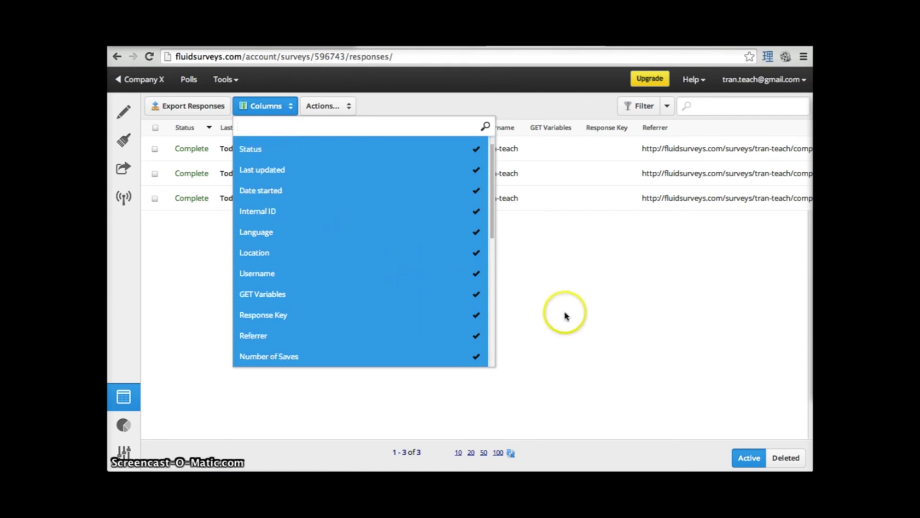
pyautogui.click(565, 314)
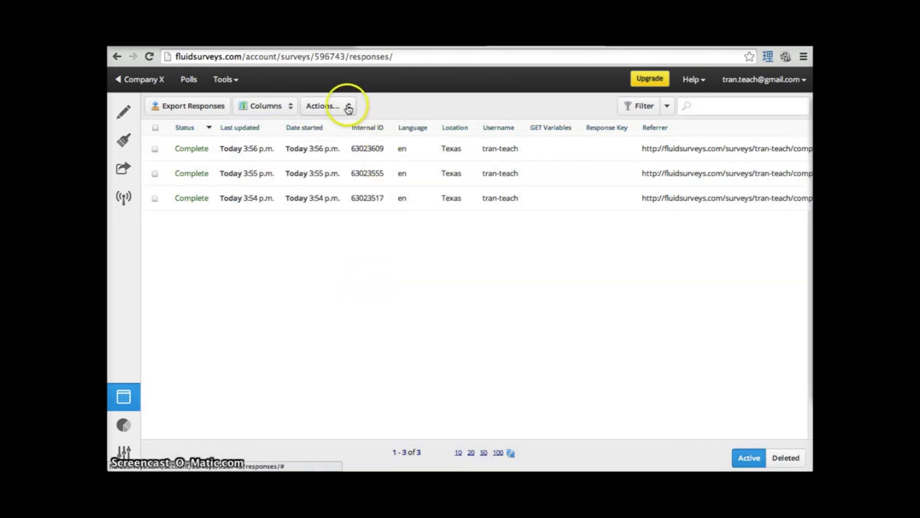
pyautogui.click(349, 108)
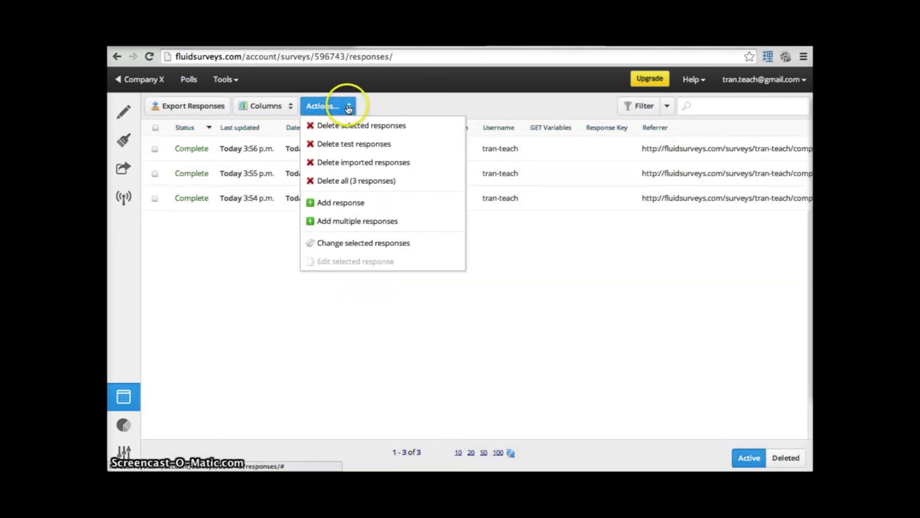
pyautogui.click(384, 107)
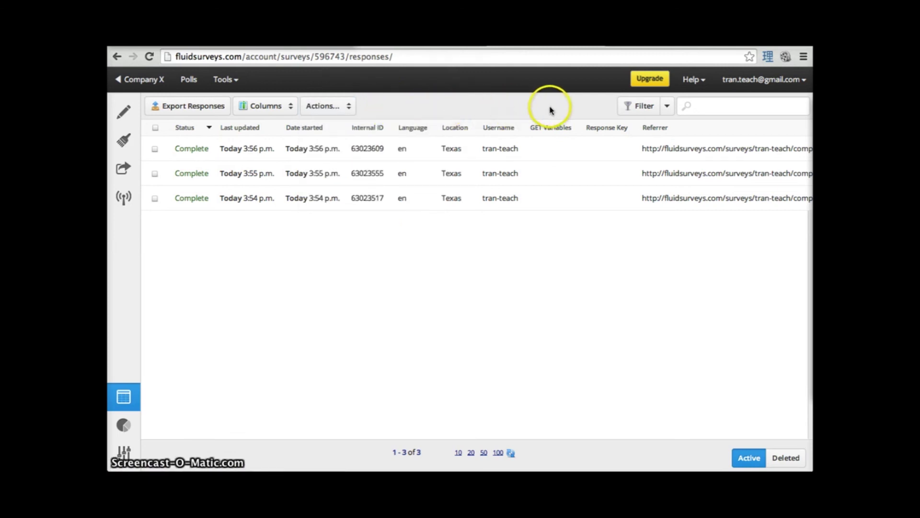
# - Create a new response filter with a rule on question 5, "Please check the following programs"
pyautogui.click(668, 107)
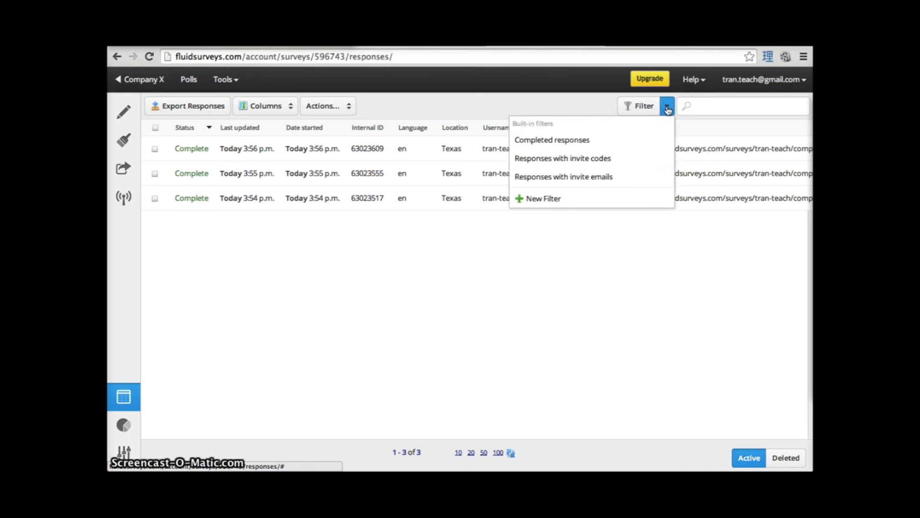
pyautogui.click(537, 203)
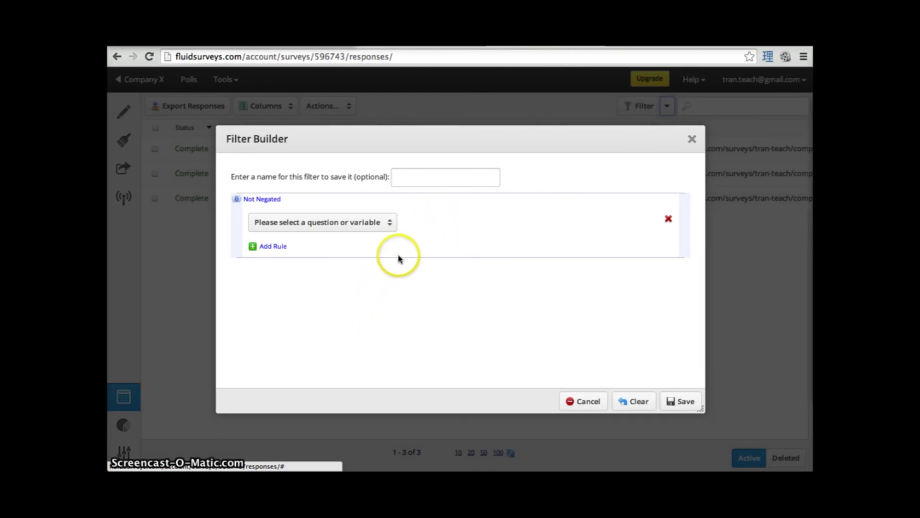
pyautogui.click(390, 225)
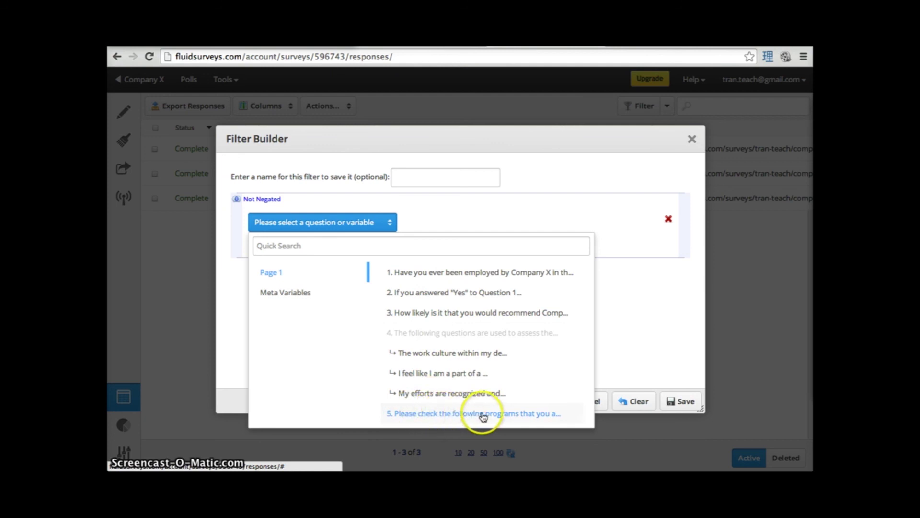
pyautogui.click(540, 417)
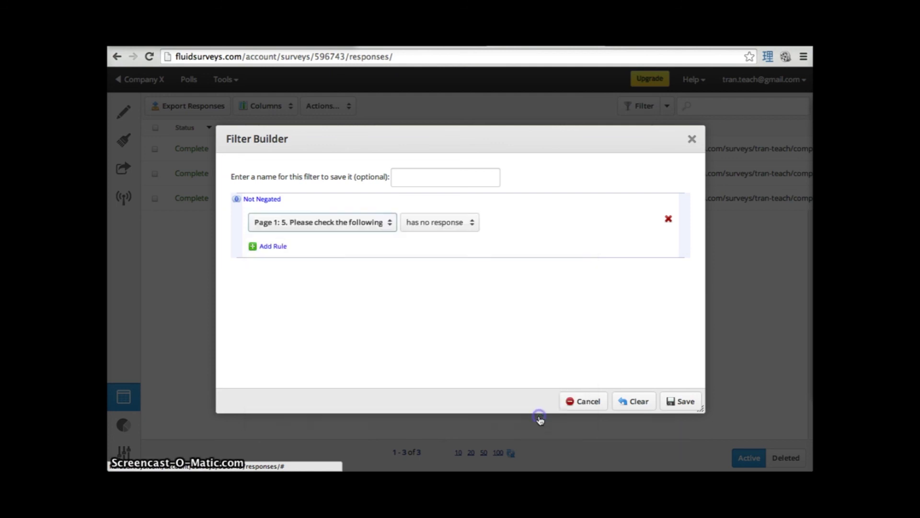
# - Set the filter rule to "contains one of" with only Google Sheets selected, and save the filter
pyautogui.click(473, 228)
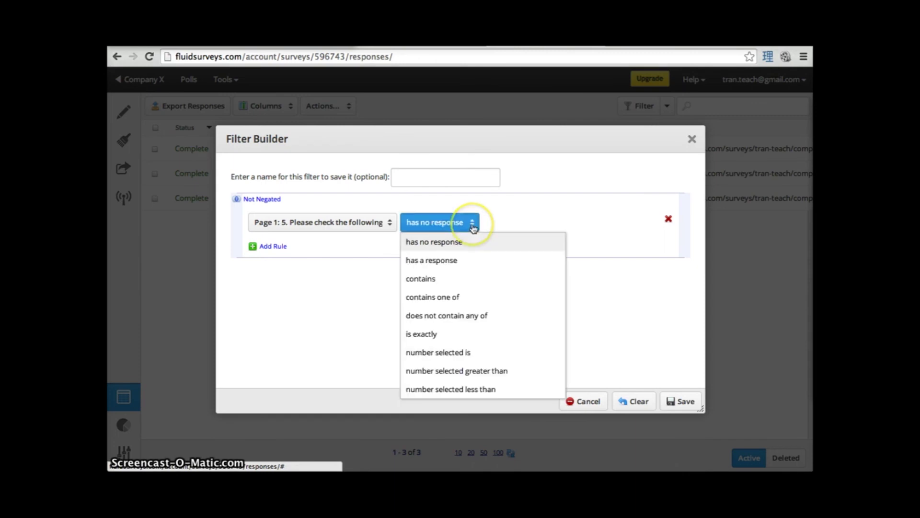
pyautogui.click(429, 298)
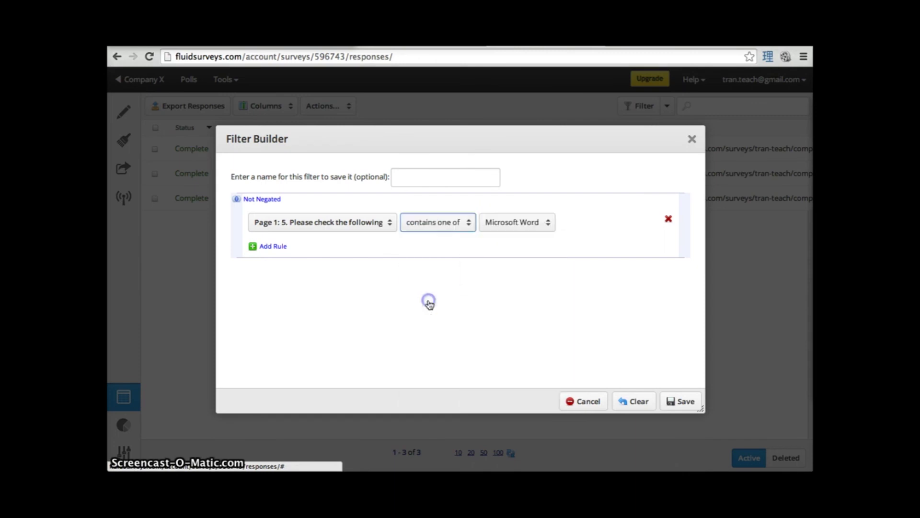
pyautogui.click(550, 225)
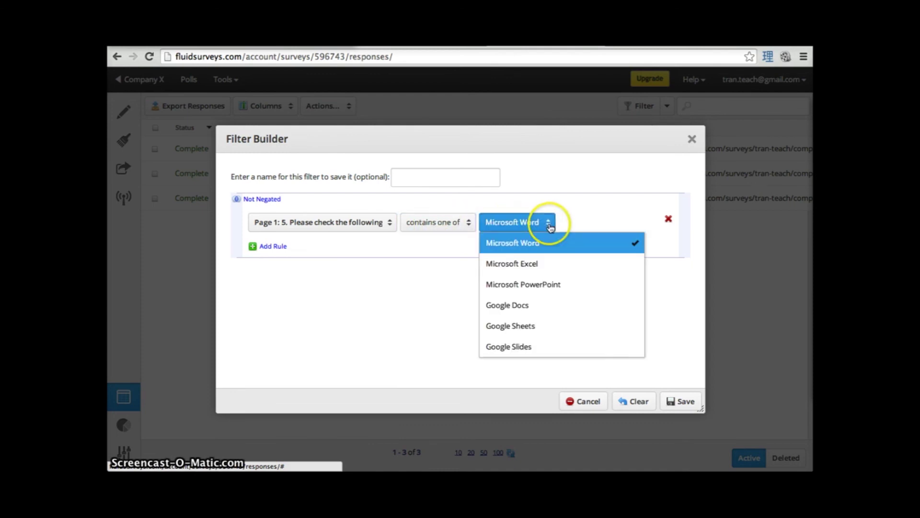
pyautogui.click(585, 243)
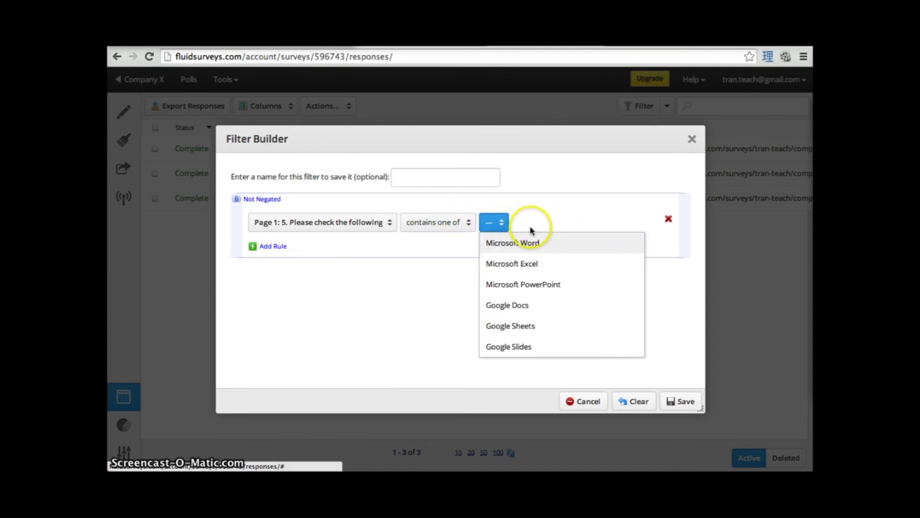
pyautogui.click(512, 326)
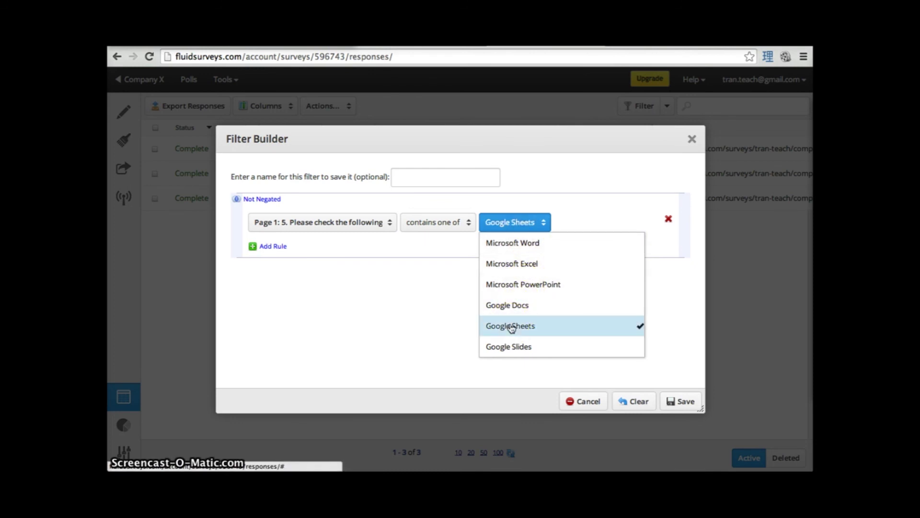
pyautogui.click(661, 319)
pyautogui.click(680, 402)
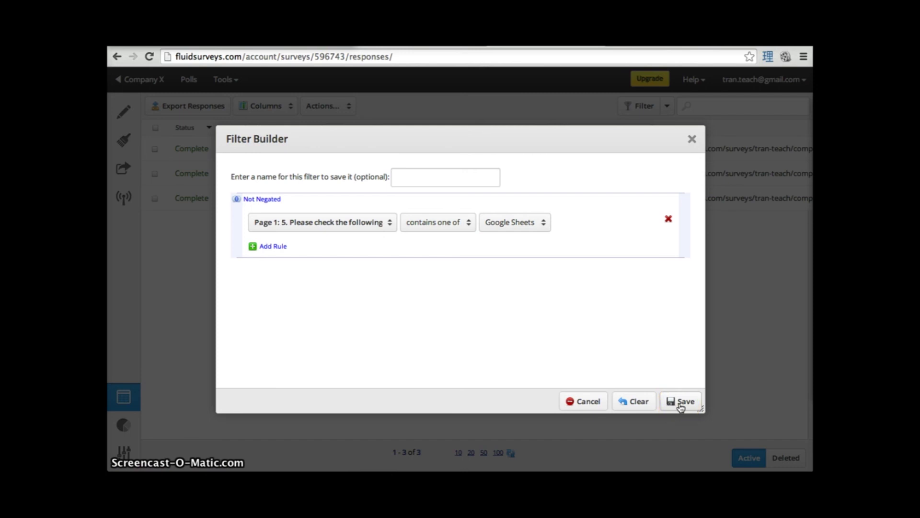
pyautogui.click(681, 406)
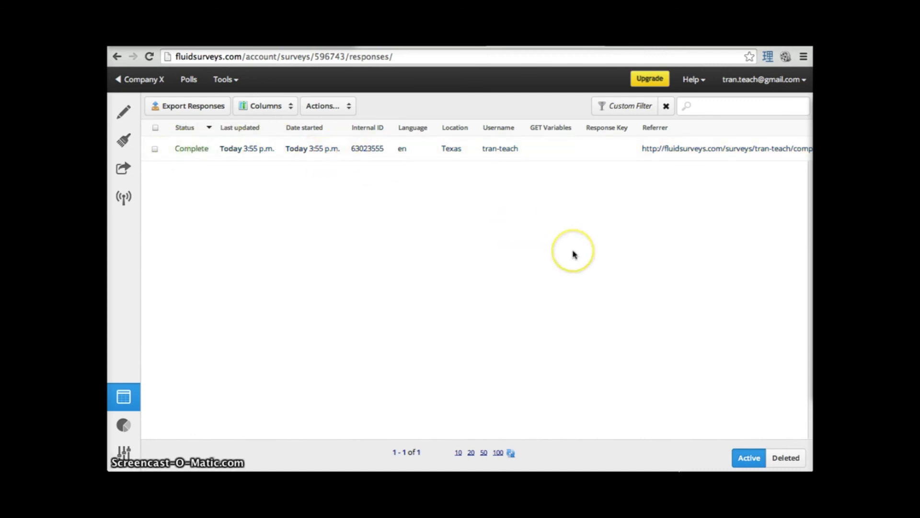
# - Examine the filtered response's details and its answers to the survey questions
pyautogui.hscroll(6, 574, 253)
pyautogui.hscroll(8, 580, 254)
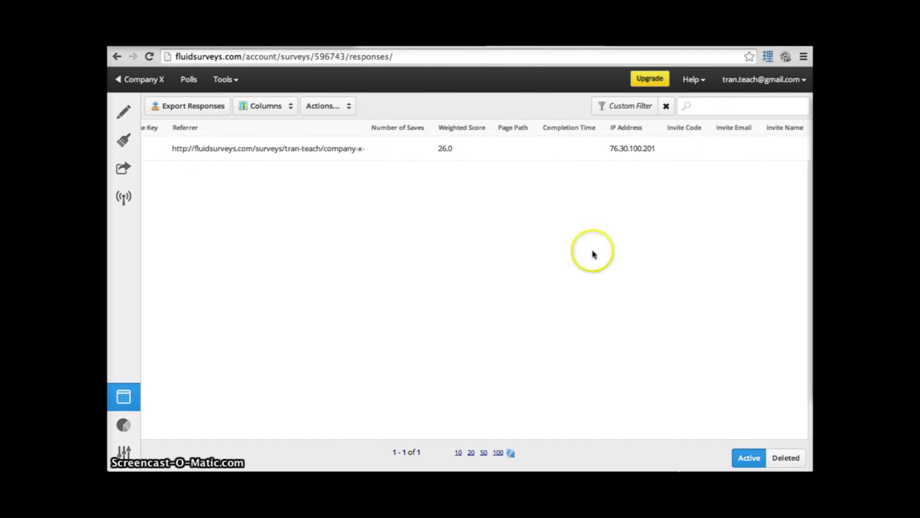
pyautogui.hscroll(8, 594, 254)
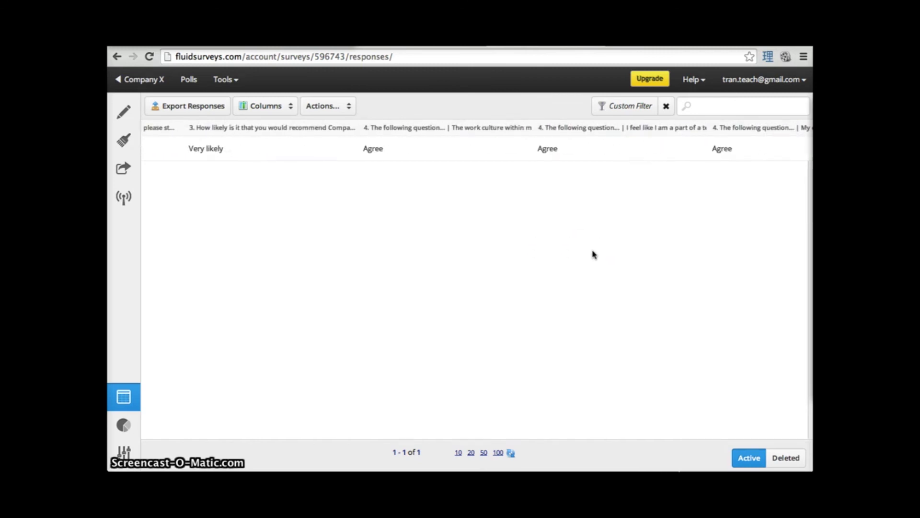
pyautogui.hscroll(5, 594, 254)
pyautogui.hscroll(3, 594, 254)
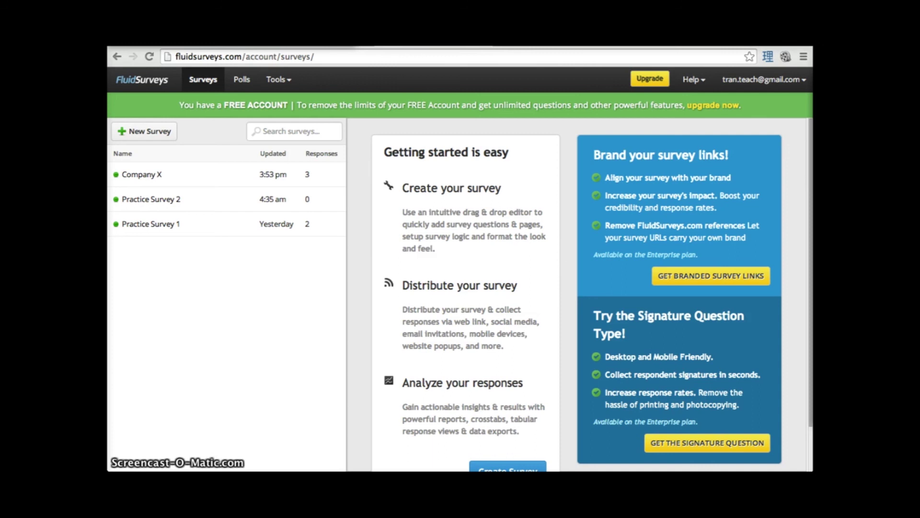
# - Bring up the help resources and support options
pyautogui.click(706, 86)
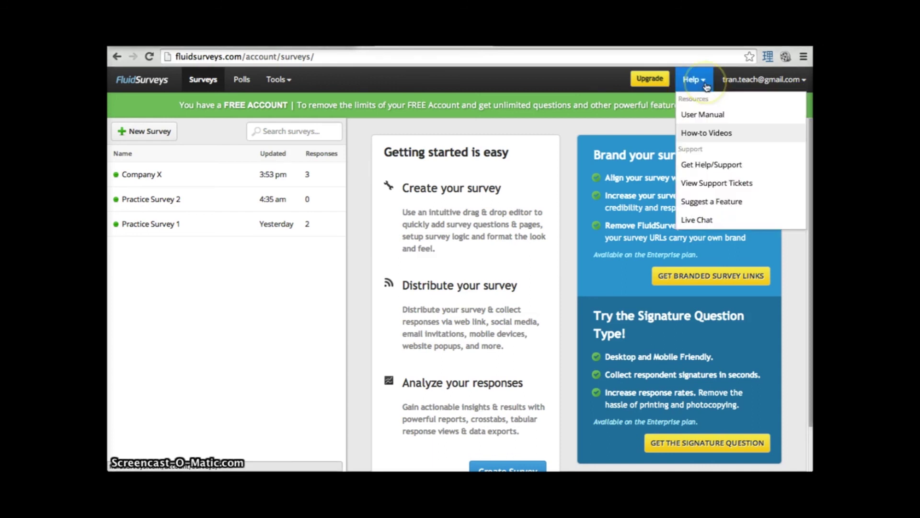